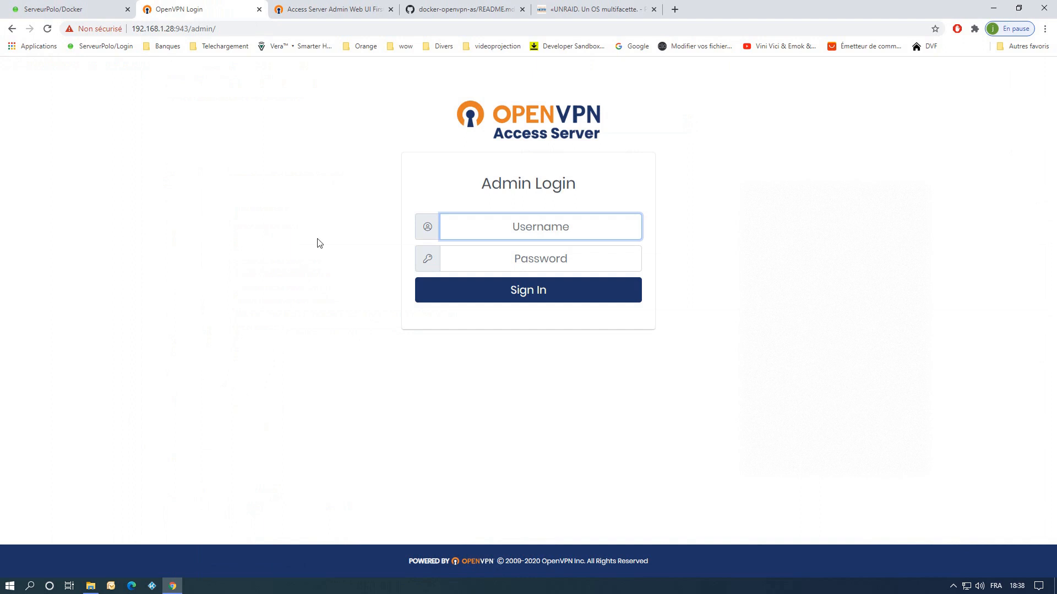
# Step: Close the OpenVPN Access Server admin login tab
pyautogui.click(259, 10)
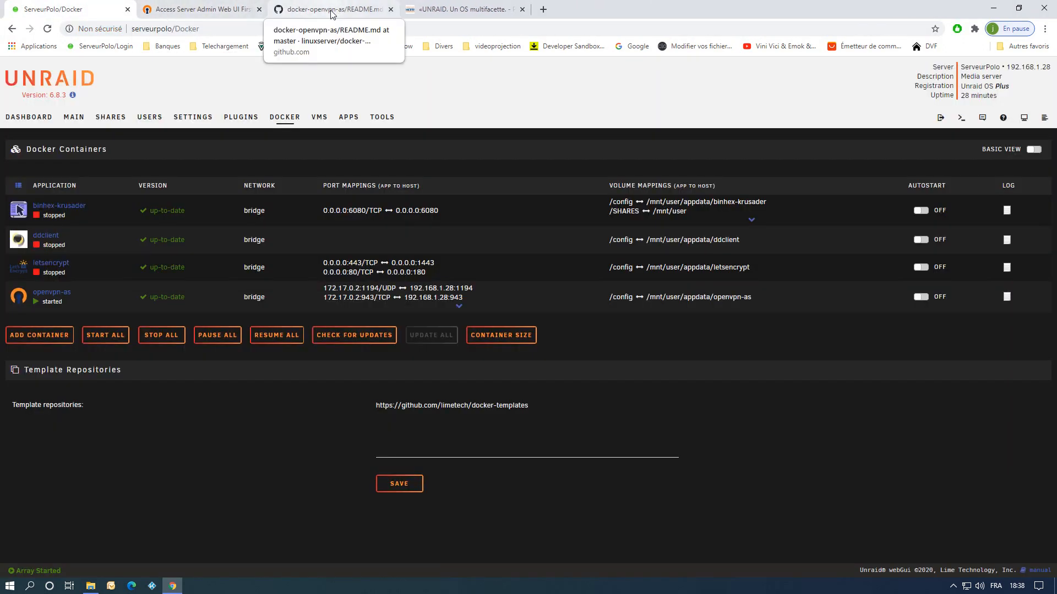
# Step: Find the Disable the Bootstrap Admin section in the Access Server admin manual
pyautogui.click(327, 12)
pyautogui.click(199, 12)
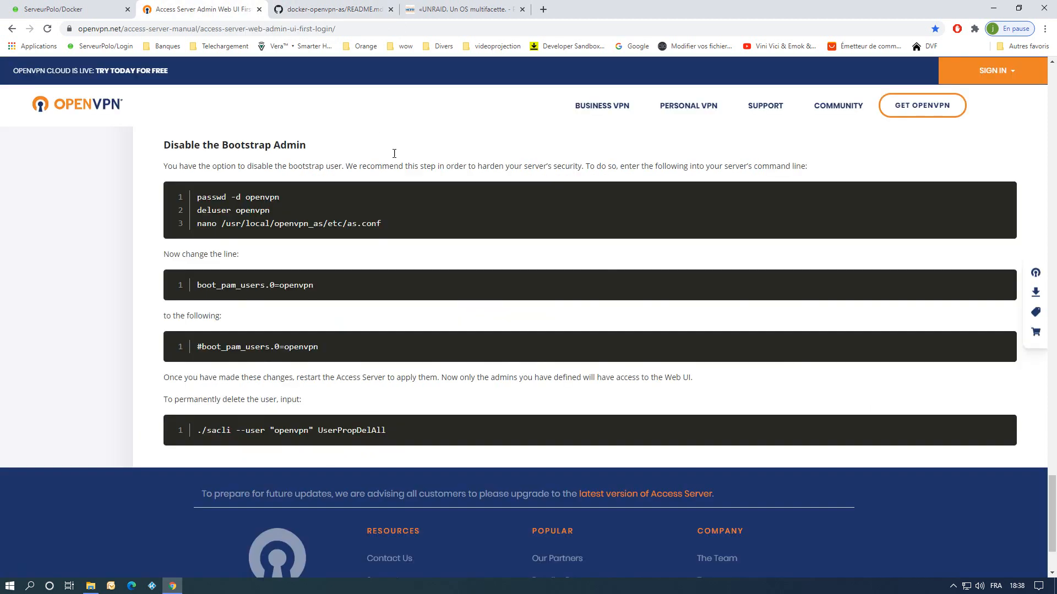
pyautogui.scroll(12, 295, 241)
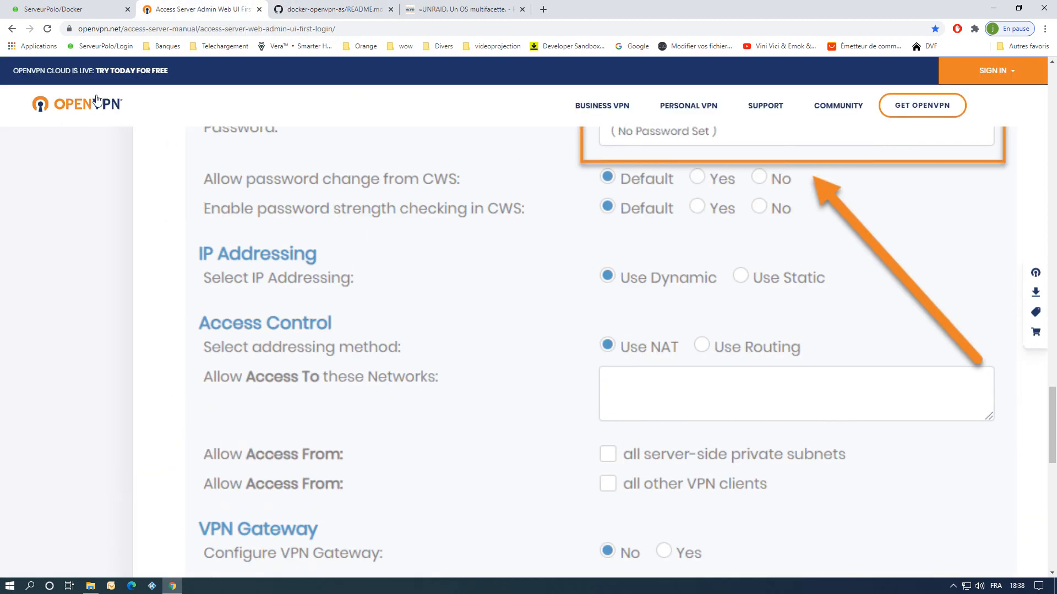
pyautogui.scroll(16, 421, 347)
pyautogui.scroll(-14, 421, 358)
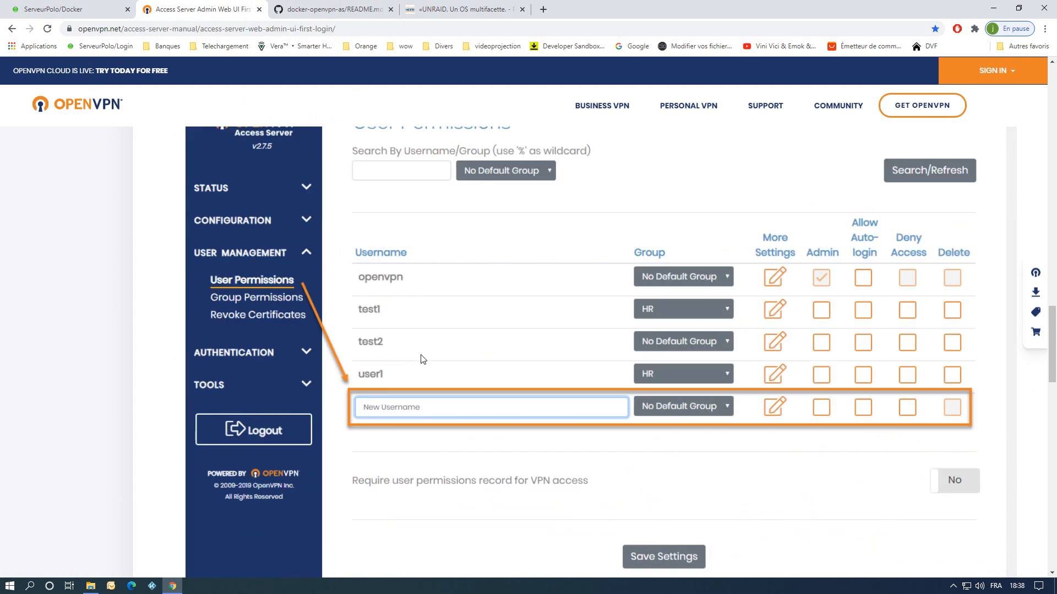
pyautogui.scroll(-15, 423, 364)
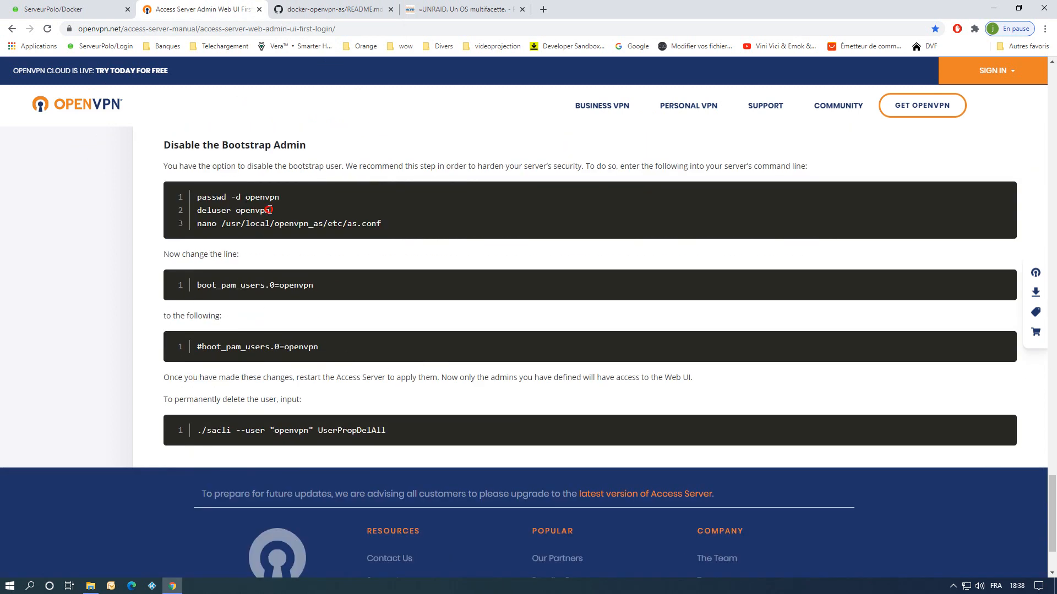
# Step: Select the first two bootstrap-admin commands, then return to openvpn-as on the Docker page
pyautogui.moveTo(270, 209); pyautogui.dragTo(192, 201)
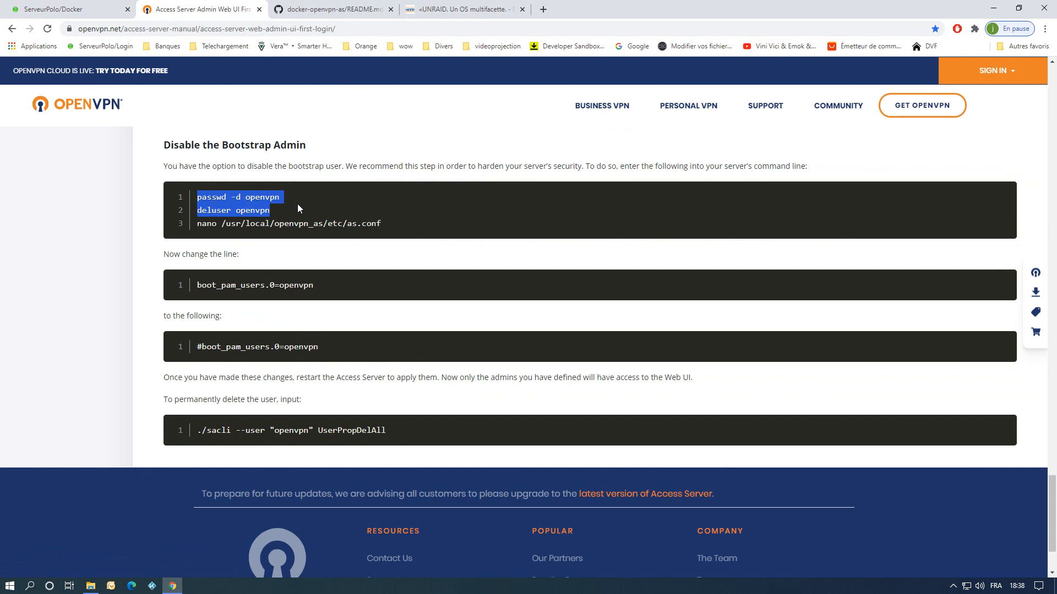
pyautogui.click(78, 10)
pyautogui.click(24, 303)
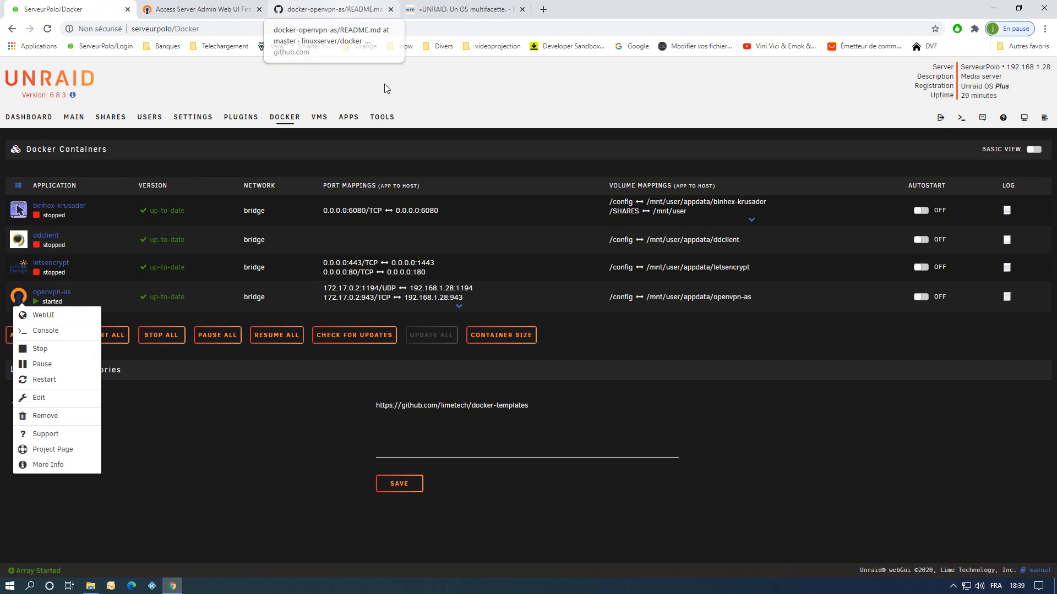
pyautogui.click(46, 303)
pyautogui.click(21, 299)
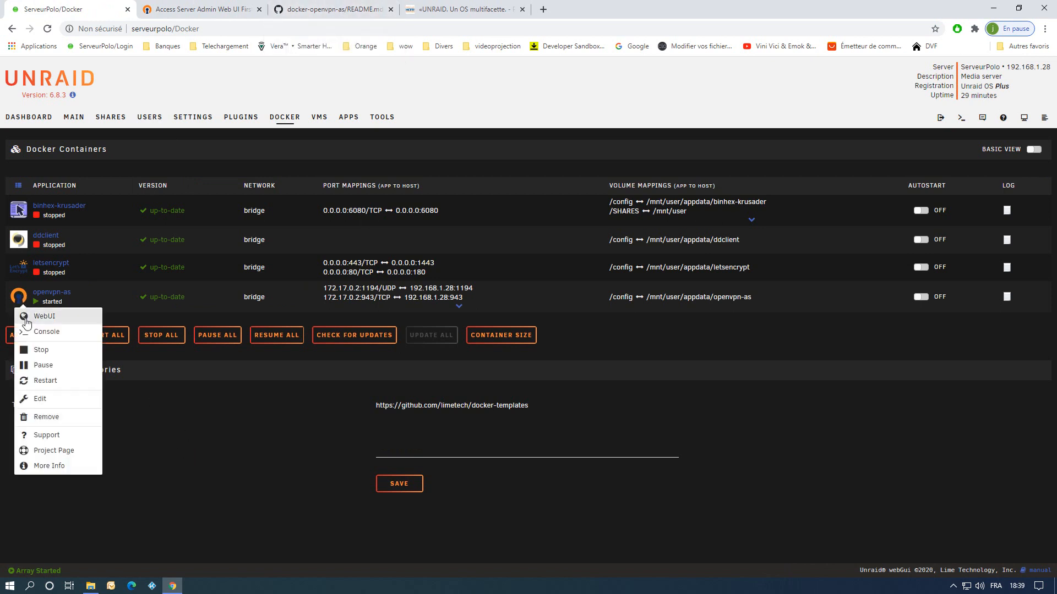
pyautogui.click(51, 400)
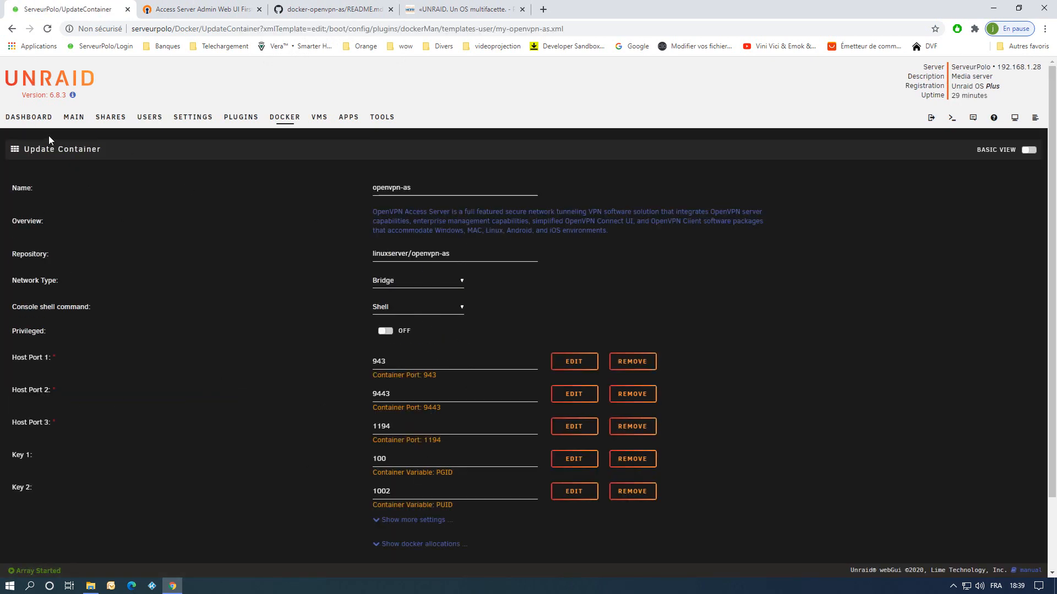
pyautogui.click(287, 122)
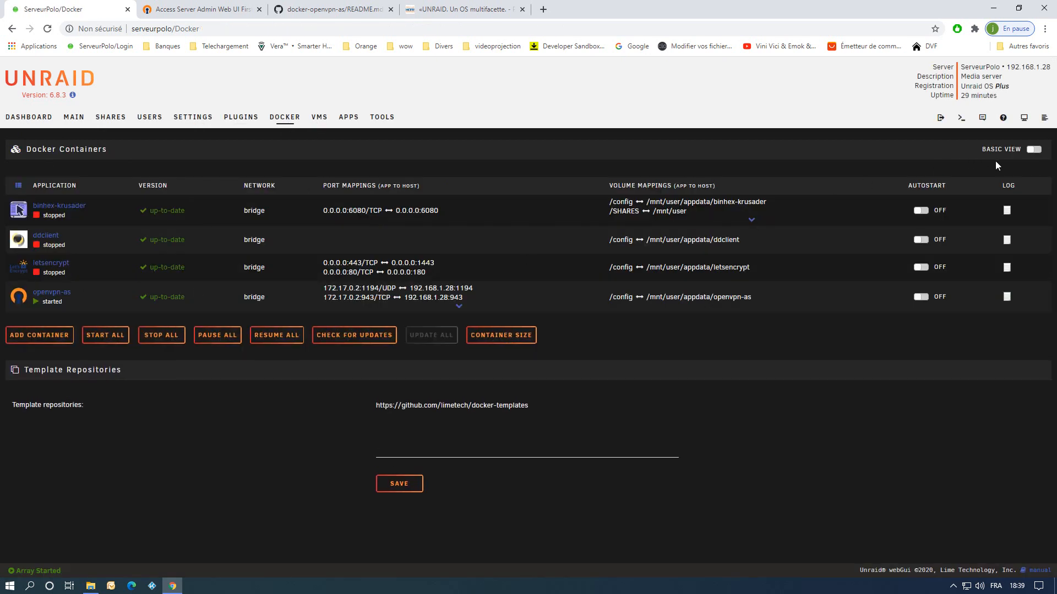
pyautogui.click(1034, 150)
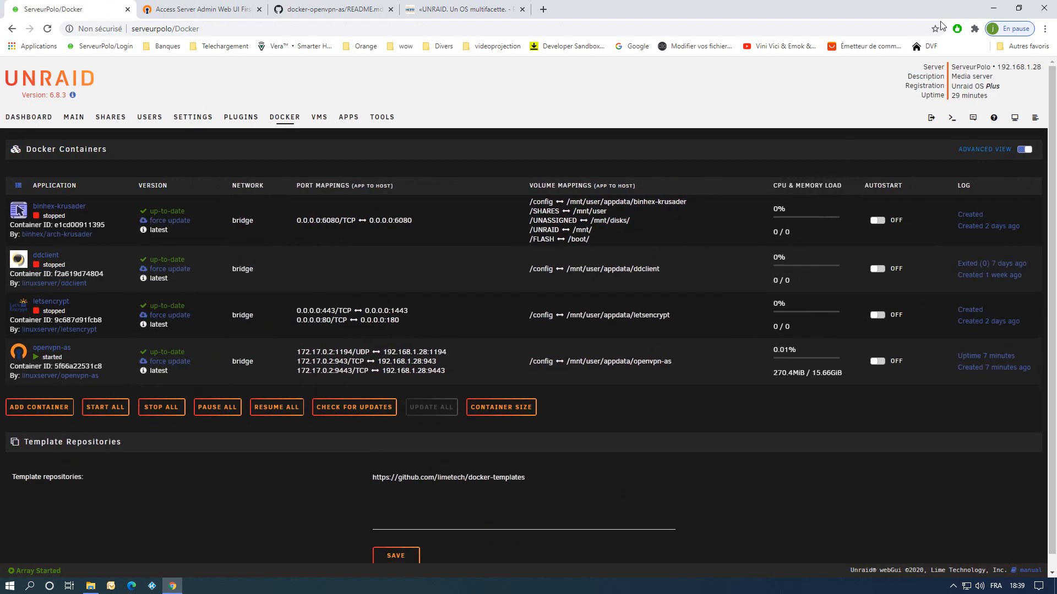
pyautogui.click(1027, 150)
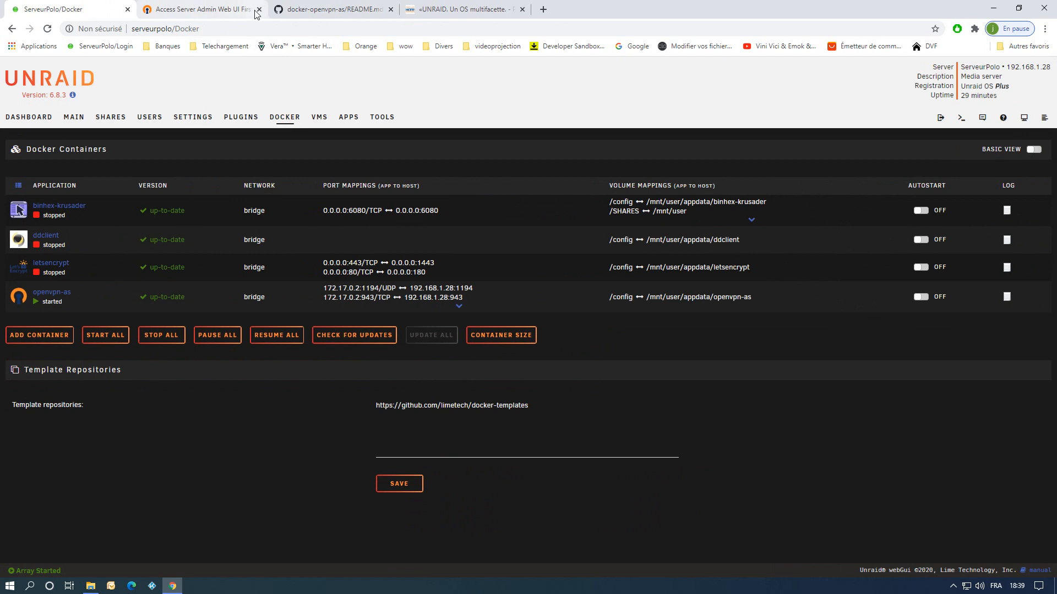
# Step: Scroll the docker-openvpn-as GitHub README past Parameters to the Application Setup section
pyautogui.click(333, 10)
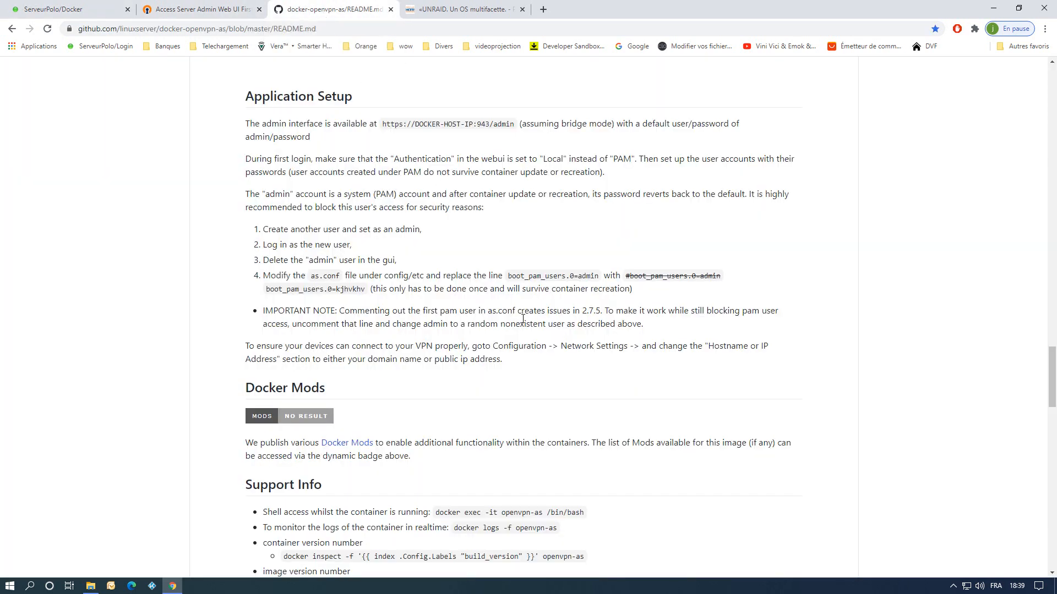
pyautogui.scroll(15, 477, 289)
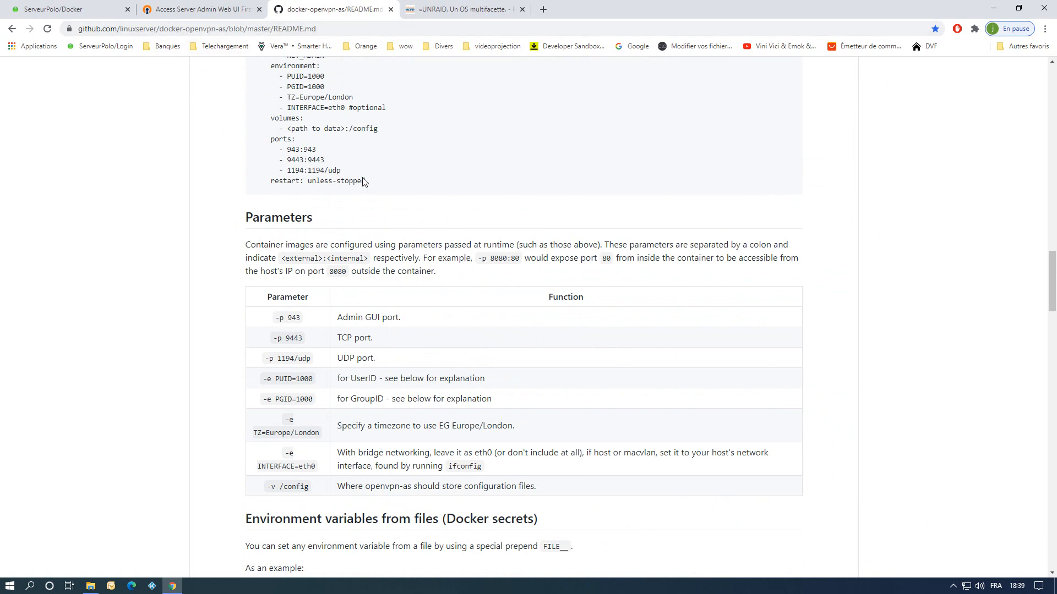
pyautogui.scroll(-9, 467, 330)
pyautogui.scroll(-5, 464, 340)
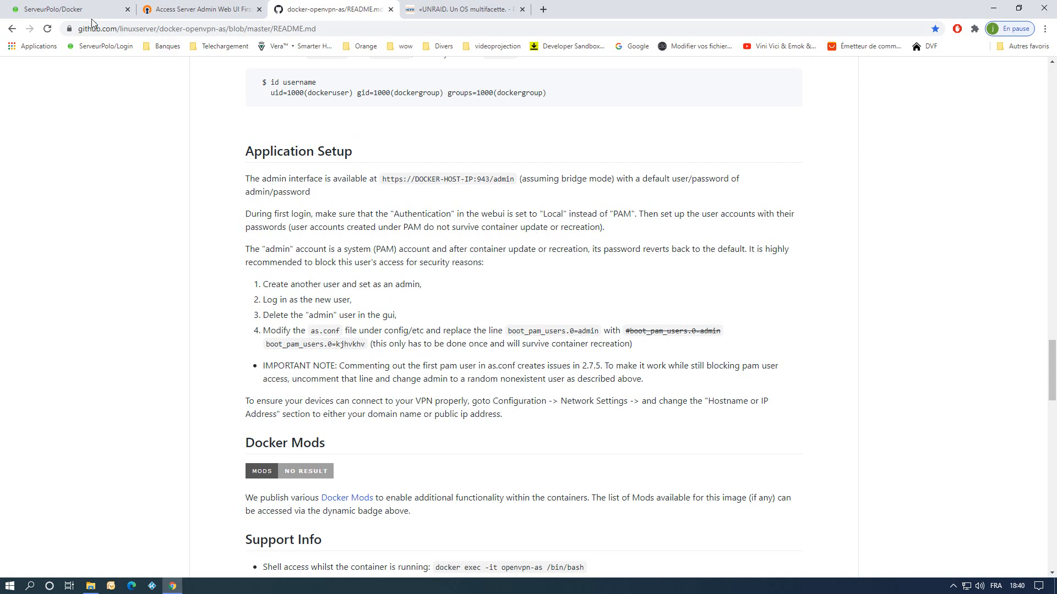
# Step: Open the openvpn-as WebUI from the Unraid Docker page
pyautogui.click(70, 9)
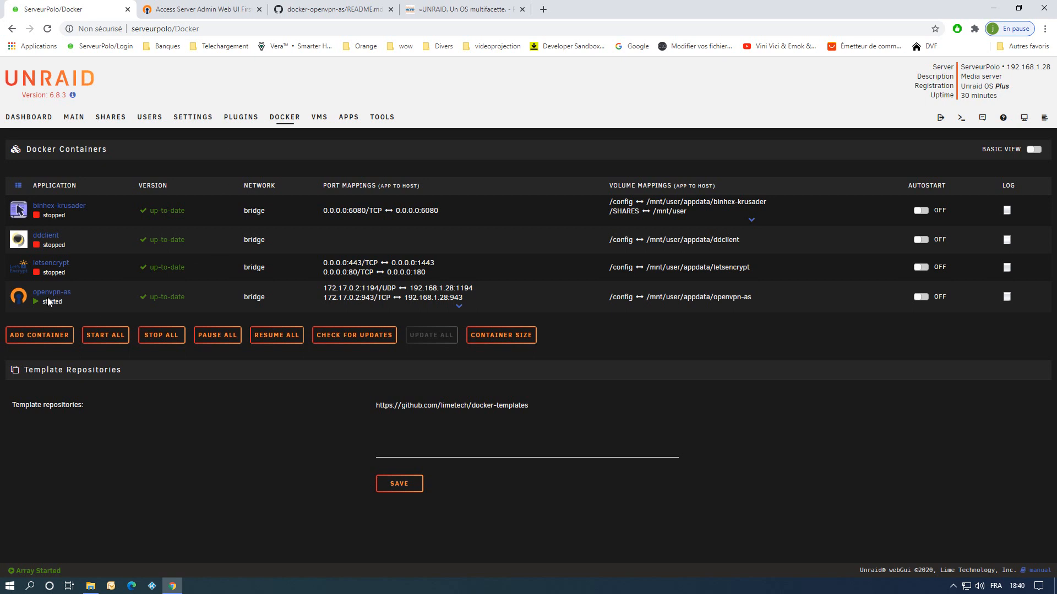
pyautogui.click(20, 297)
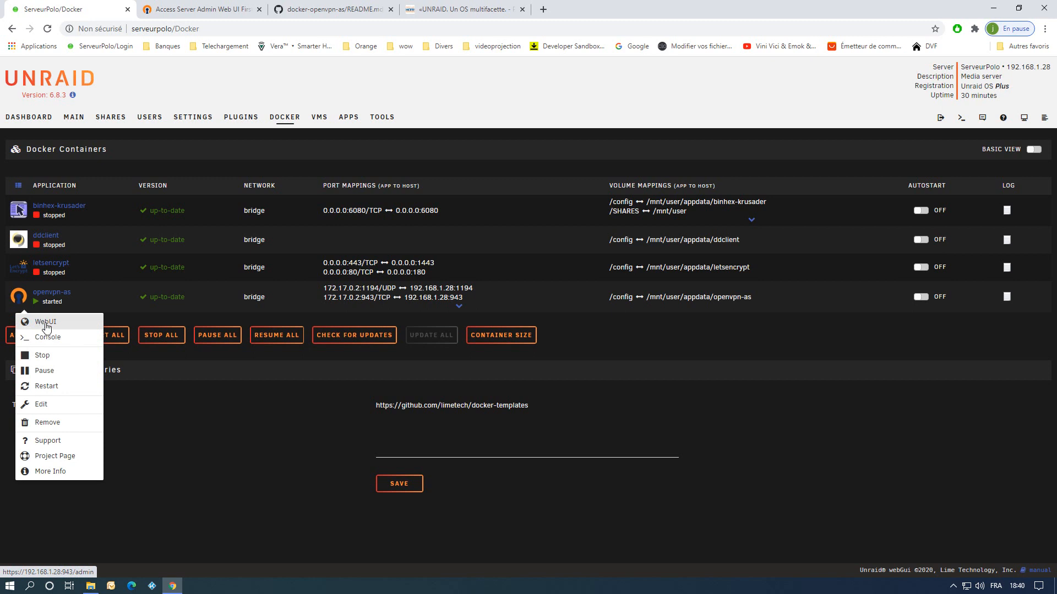
pyautogui.click(47, 325)
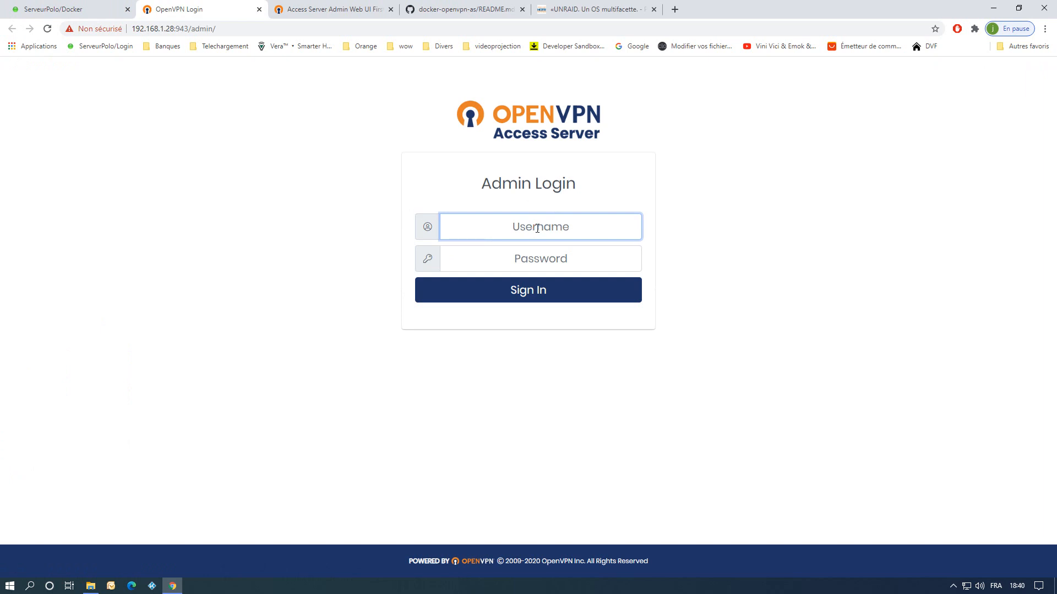
# Step: Sign in as the new admin user 'toto' with its password and the authenticator code
pyautogui.write('tito')
pyautogui.press('Tab')
pyautogui.write('t••••')
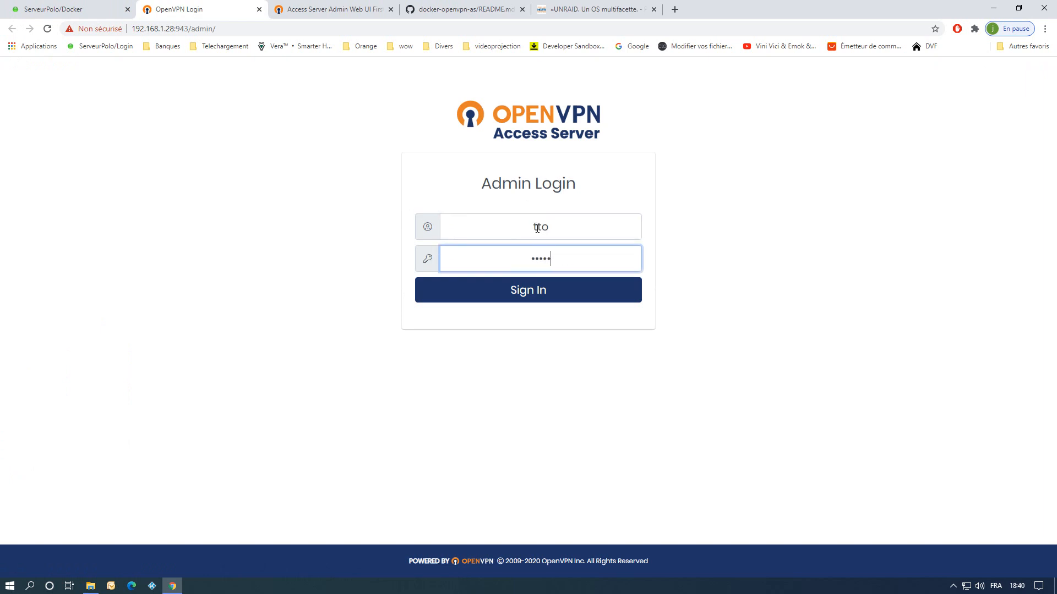
pyautogui.press('BackSpace')
pyautogui.press('BackSpace')
pyautogui.press('BackSpace')
pyautogui.press('BackSpace')
pyautogui.press('BackSpace')
pyautogui.write('••••')
pyautogui.moveTo(563, 229); pyautogui.dragTo(474, 226)
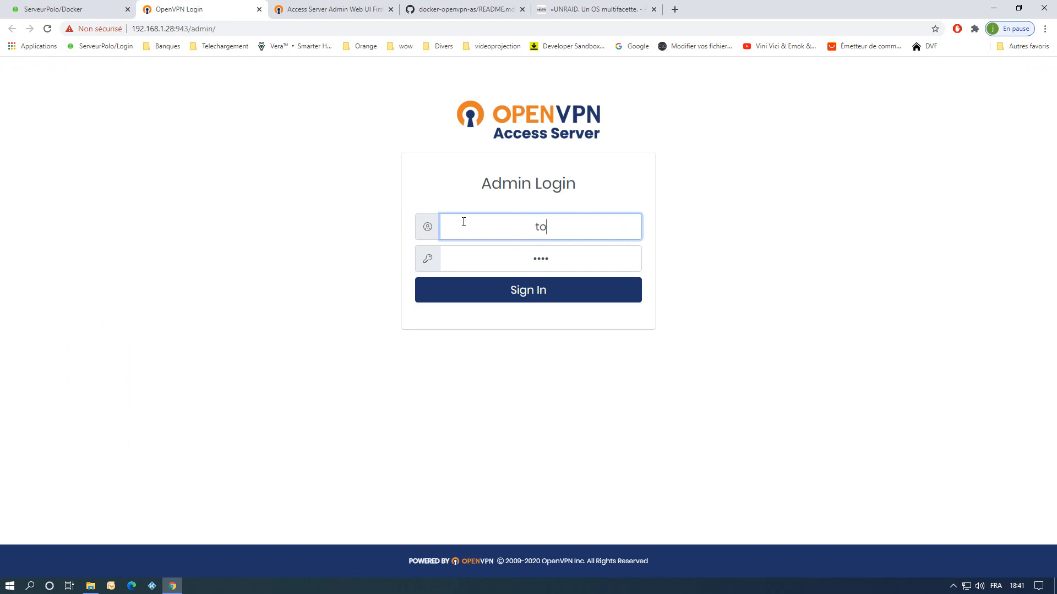
pyautogui.click(543, 291)
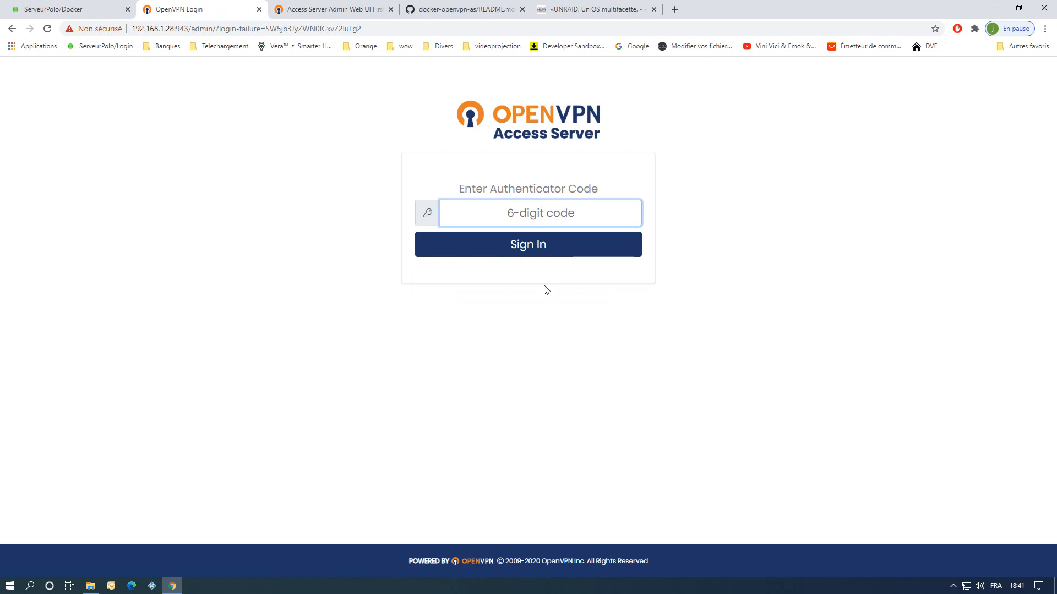
pyautogui.click(534, 245)
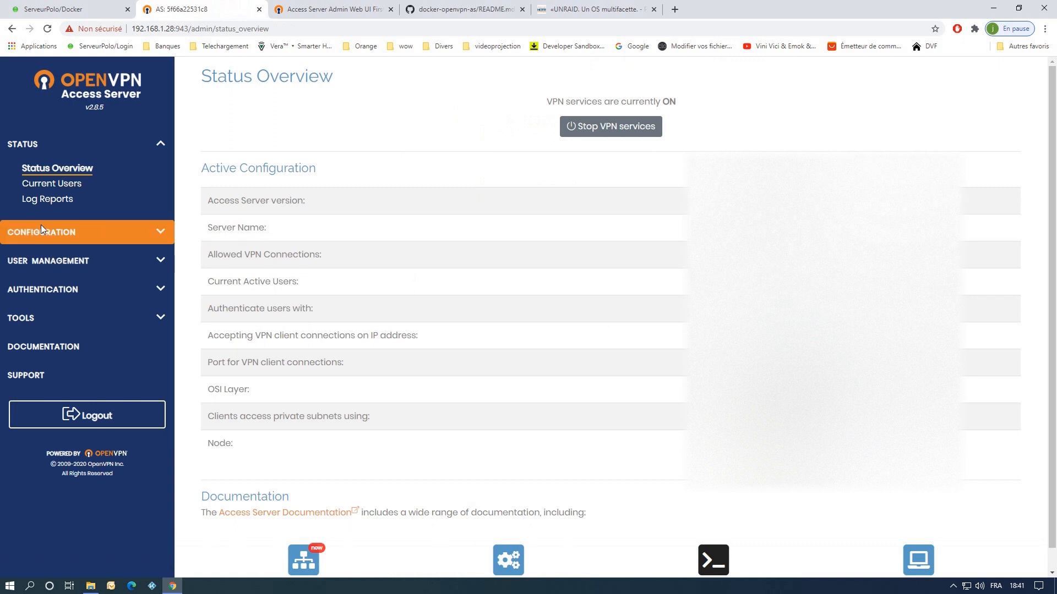
# Step: Delete the default admin user in User Permissions, update the running server, and log out
pyautogui.click(51, 261)
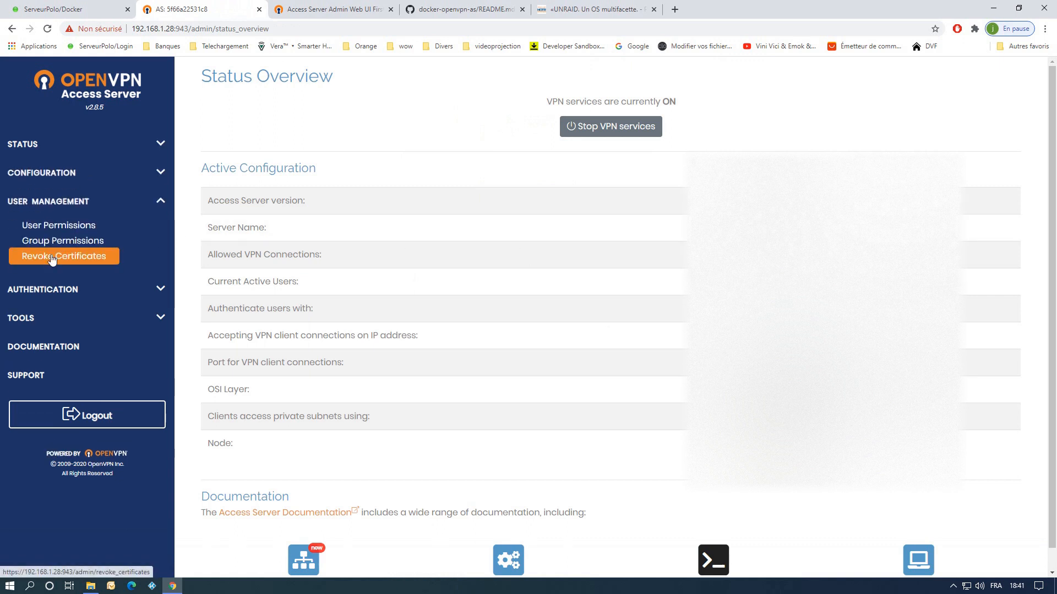
pyautogui.click(50, 227)
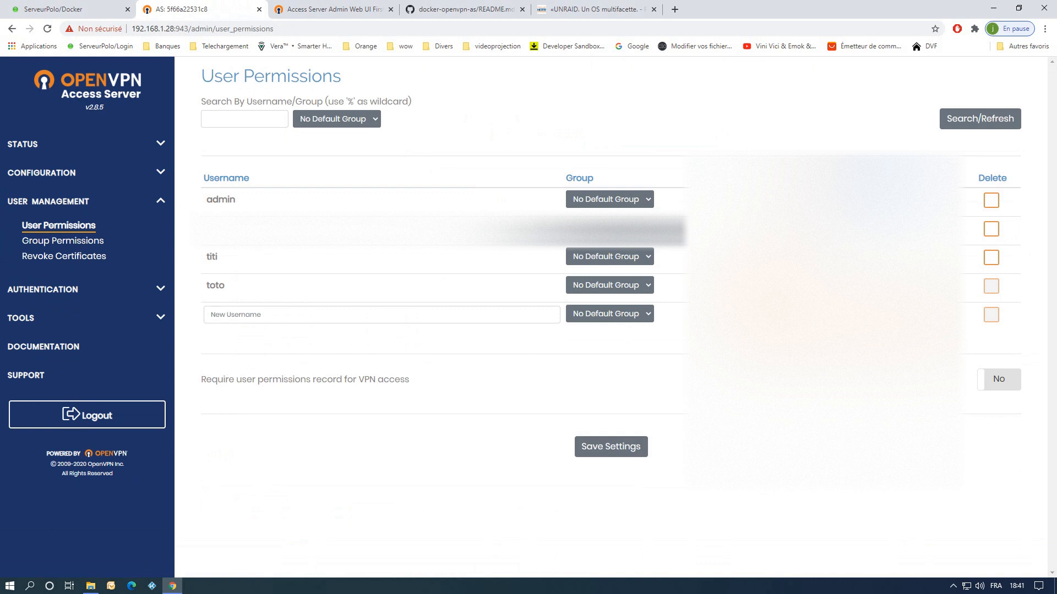
pyautogui.click(995, 200)
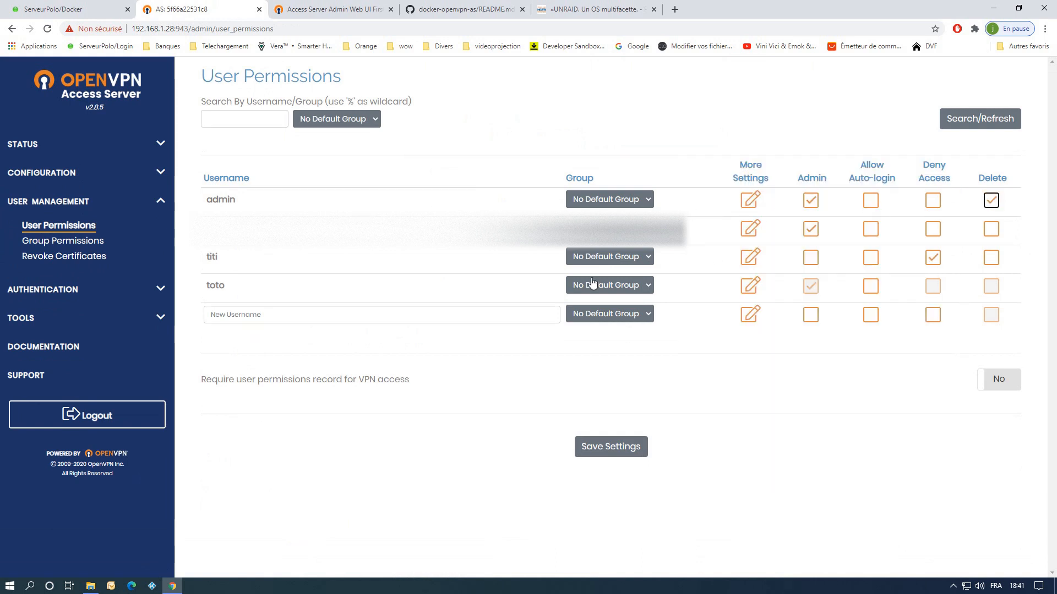
pyautogui.click(612, 447)
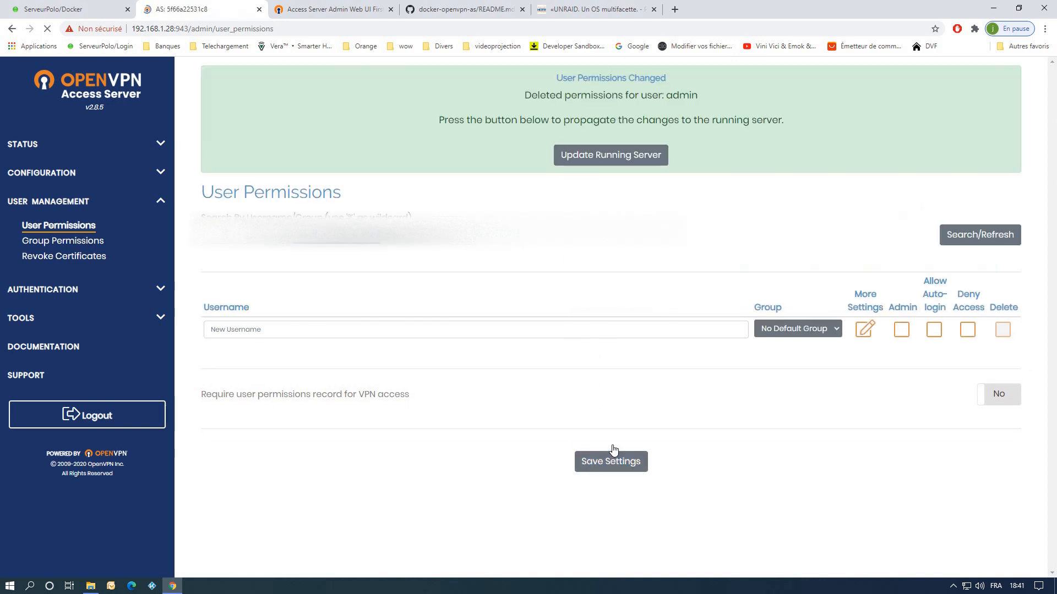
pyautogui.click(606, 155)
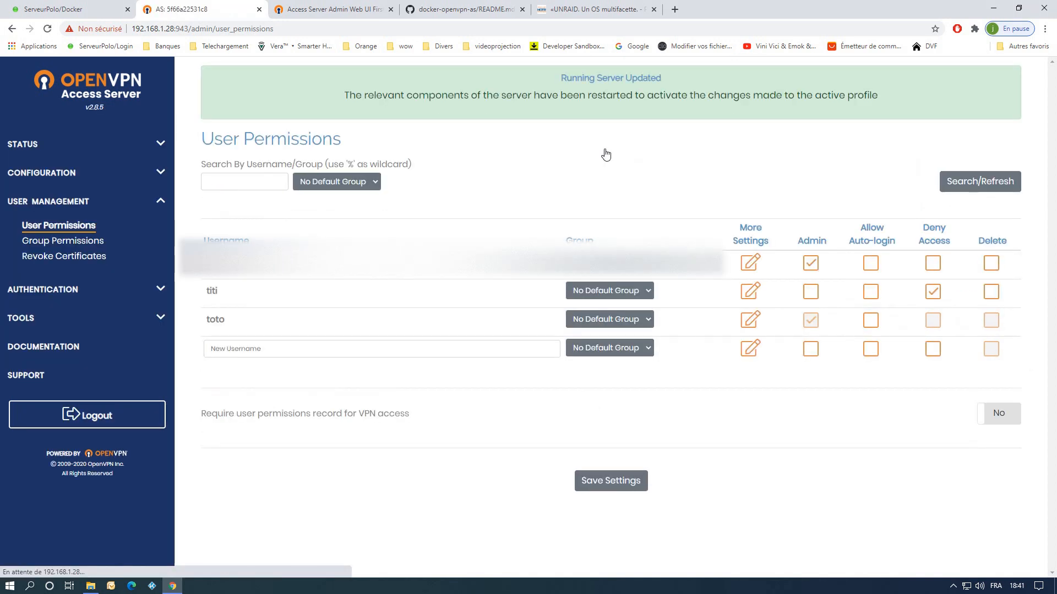
pyautogui.click(87, 415)
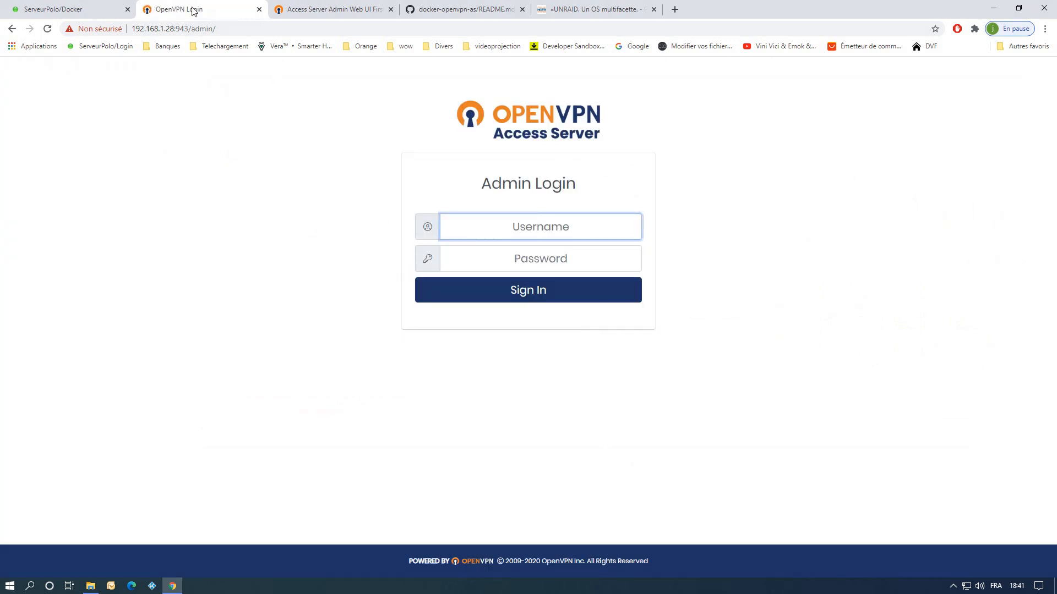
pyautogui.click(259, 9)
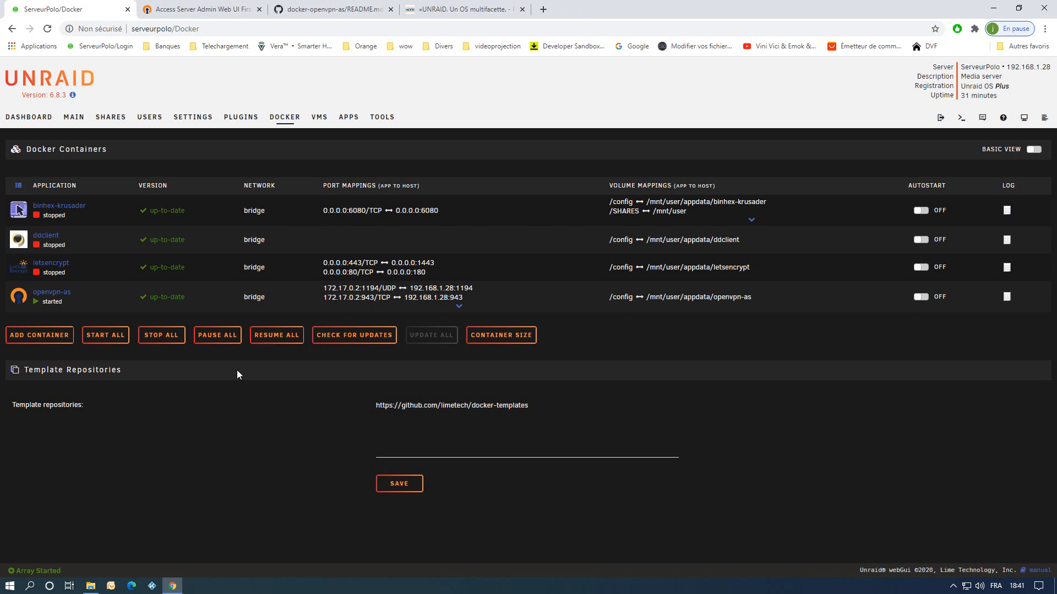
# Step: Browse to rootshare > appdata > openvpn-as > etc in File Explorer
pyautogui.click(92, 587)
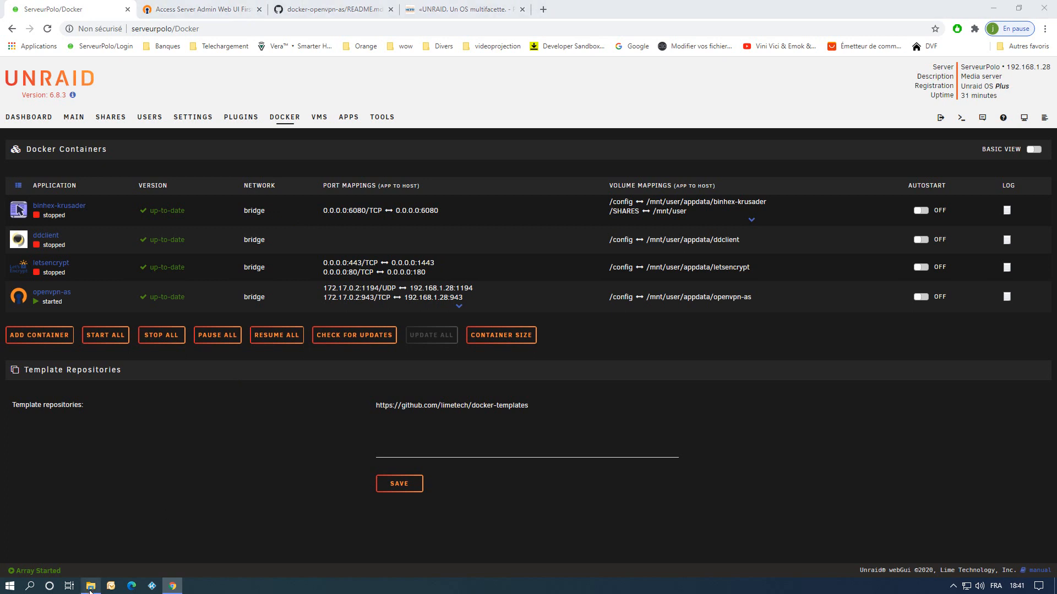
pyautogui.doubleClick(313, 152)
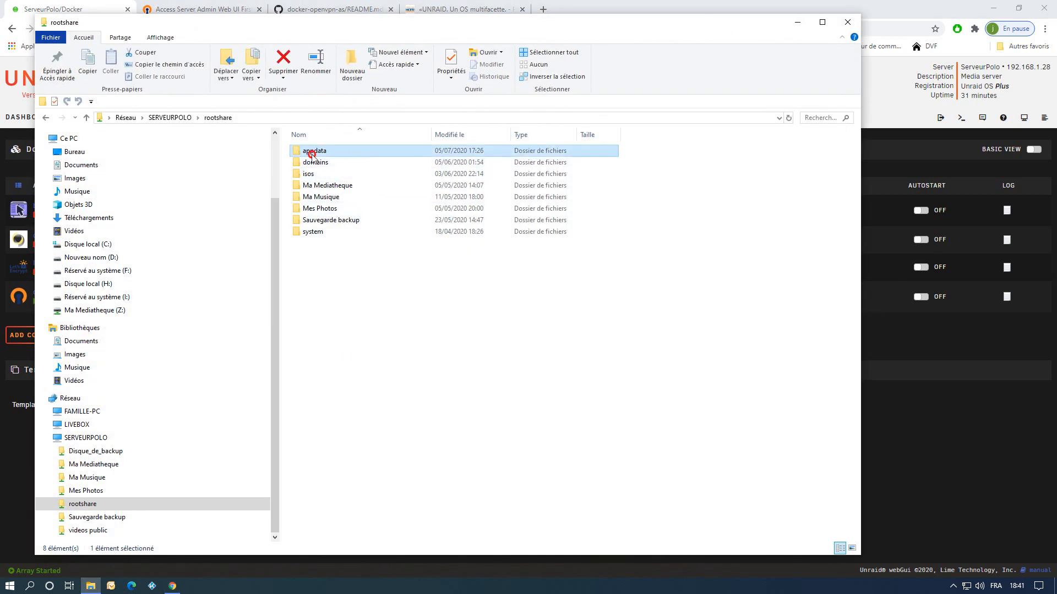
pyautogui.doubleClick(317, 187)
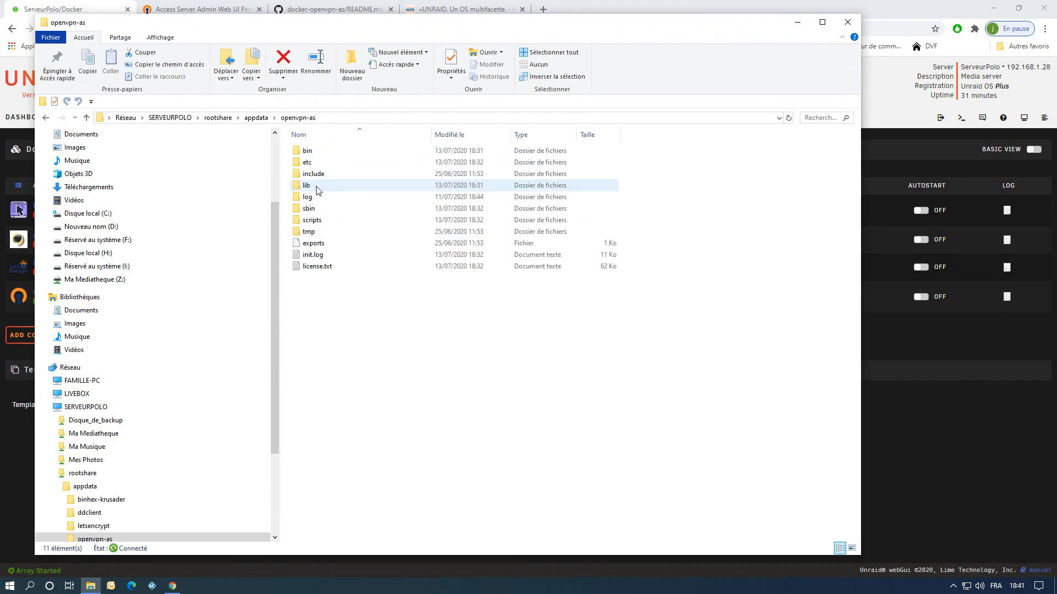
pyautogui.click(306, 163)
pyautogui.doubleClick(306, 164)
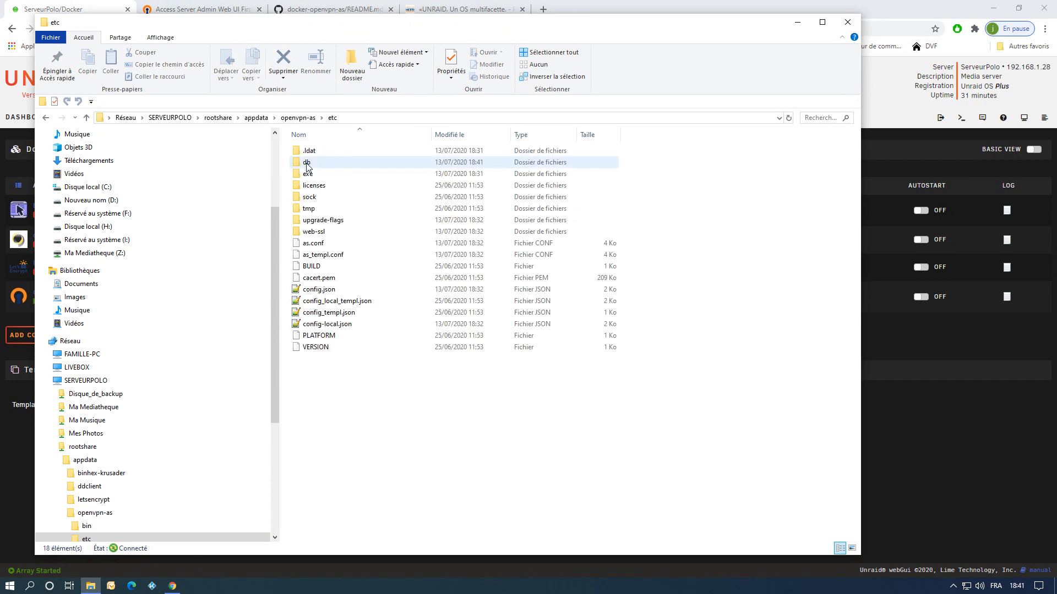
# Step: Open as.conf with Notepad++
pyautogui.click(310, 245)
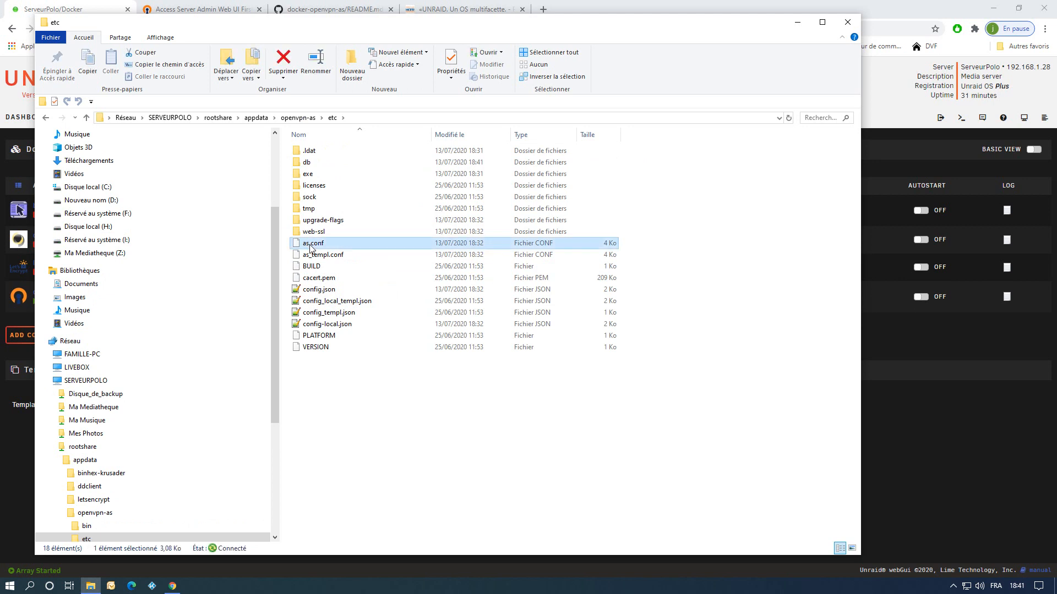
pyautogui.rightClick(308, 242)
pyautogui.click(346, 258)
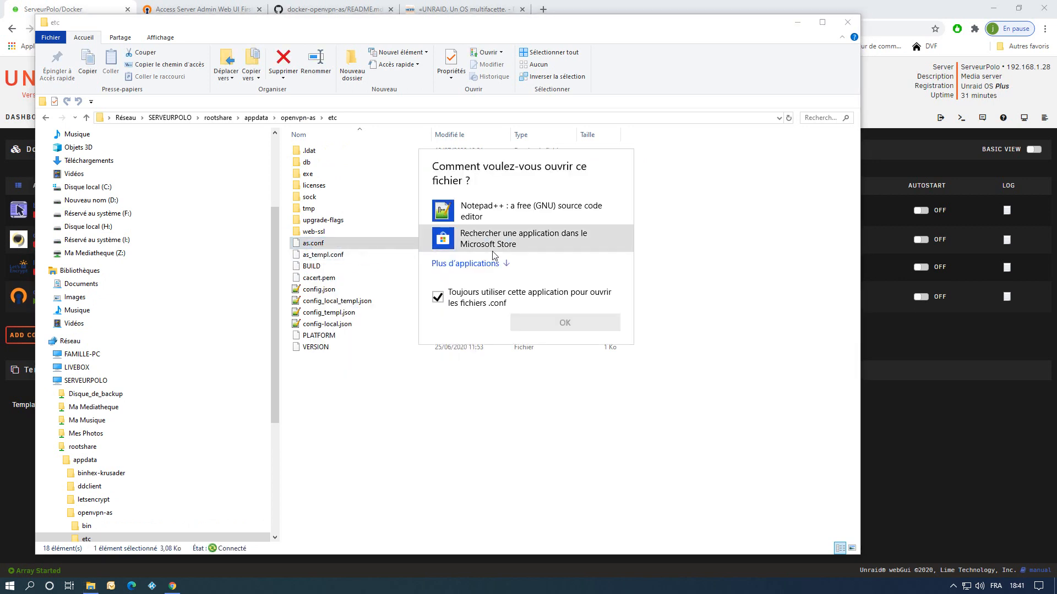
pyautogui.click(523, 212)
pyautogui.click(557, 322)
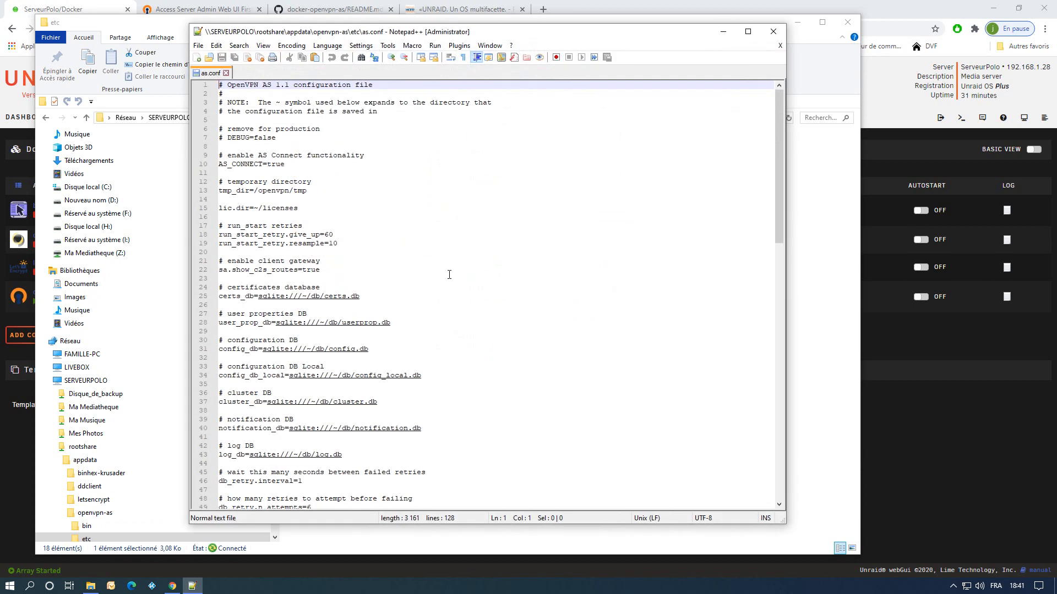
# Step: Replace 'admin' in boot_pam_users.0 on line 64 with the random string 'kjshdsieugfeu'
pyautogui.scroll(-12, 449, 274)
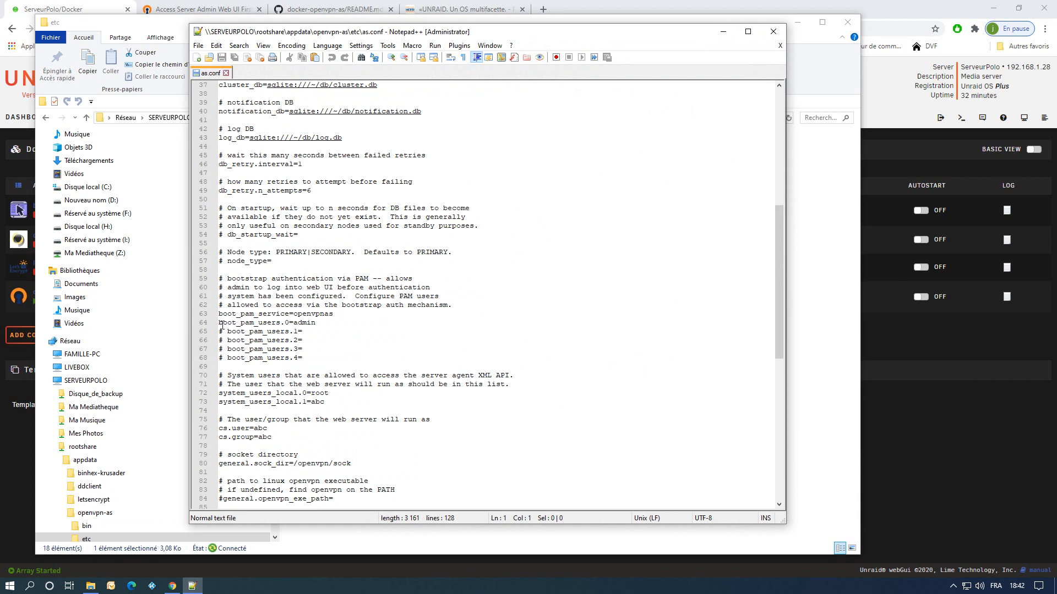
pyautogui.click(314, 324)
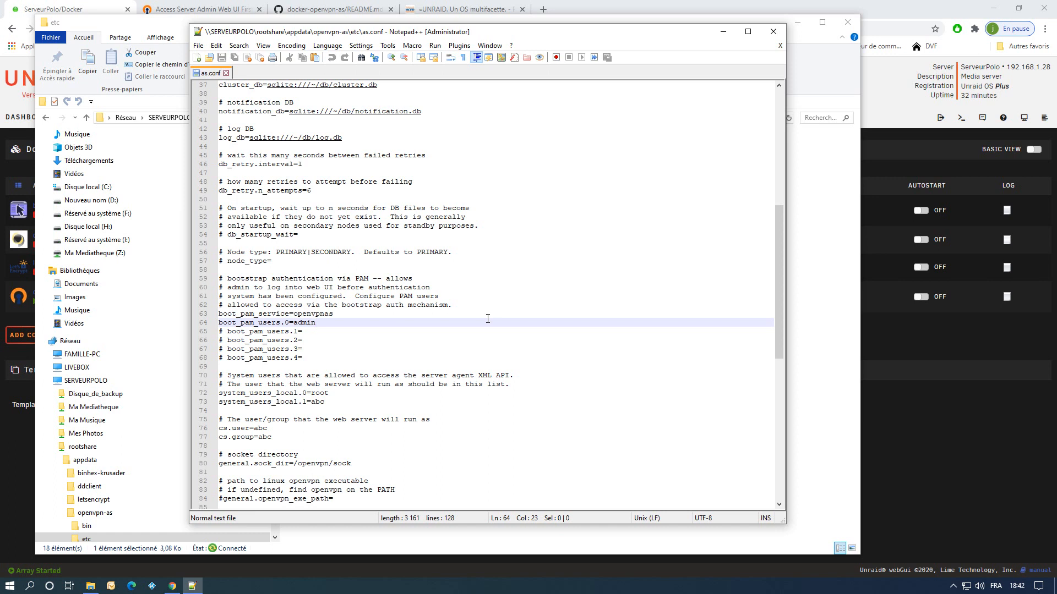
pyautogui.press('BackSpace')
pyautogui.press('BackSpace')
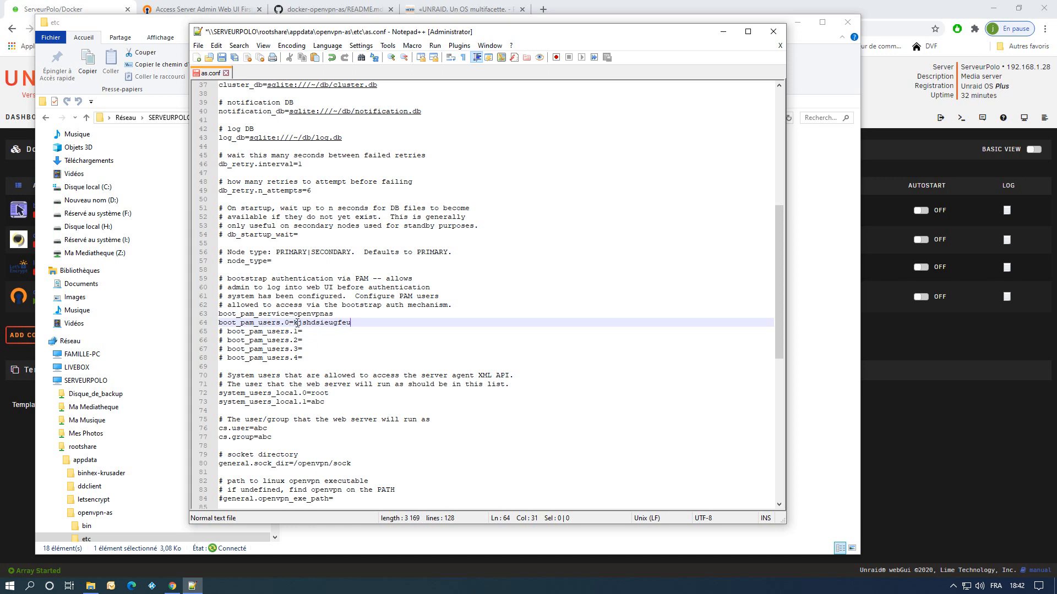
# Step: Save as.conf and close Notepad++ and the Explorer window
pyautogui.click(220, 59)
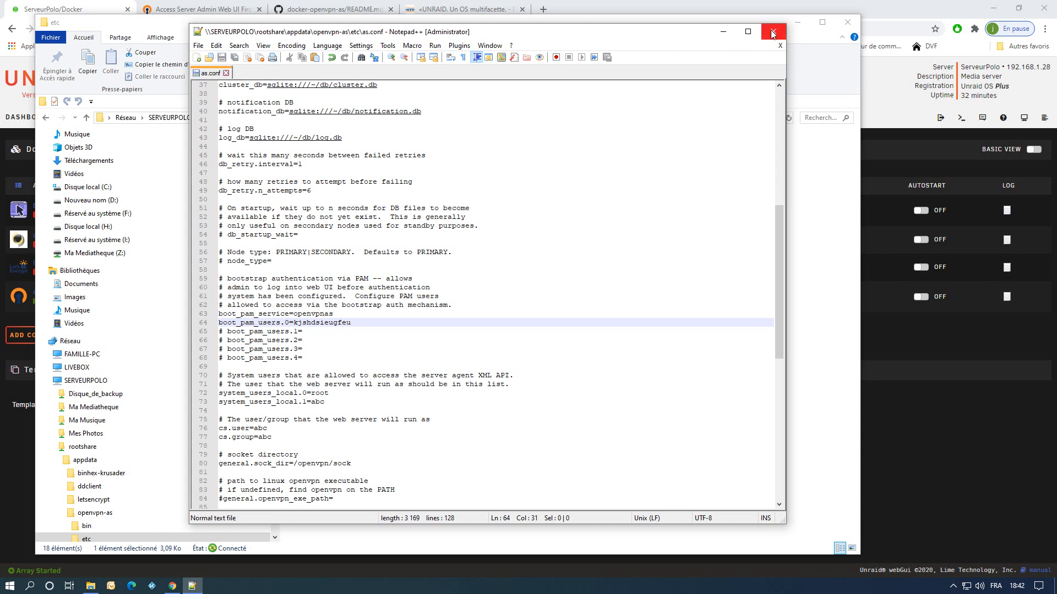
pyautogui.click(849, 23)
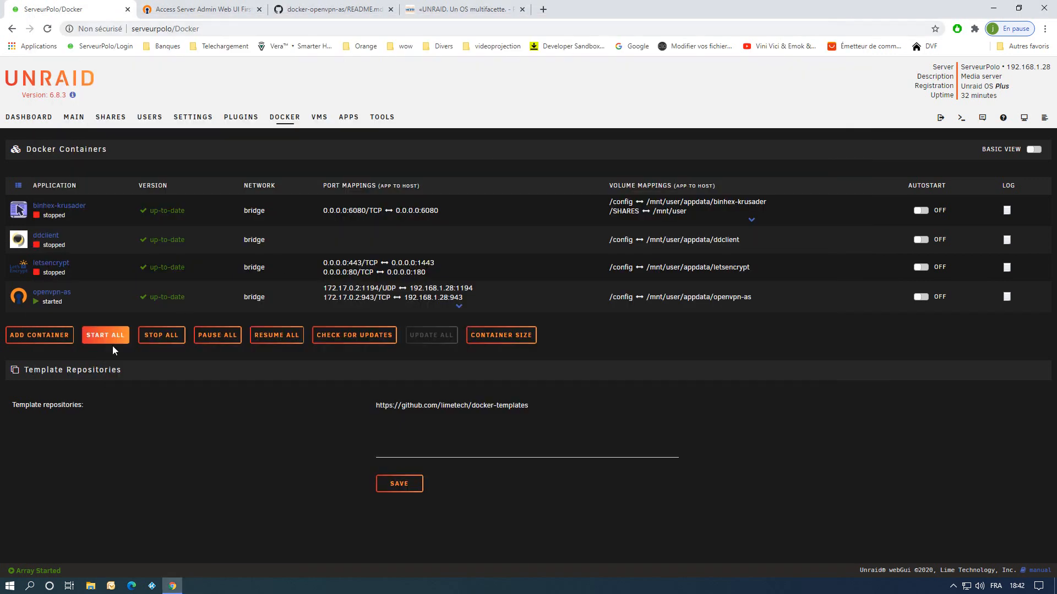
pyautogui.click(18, 297)
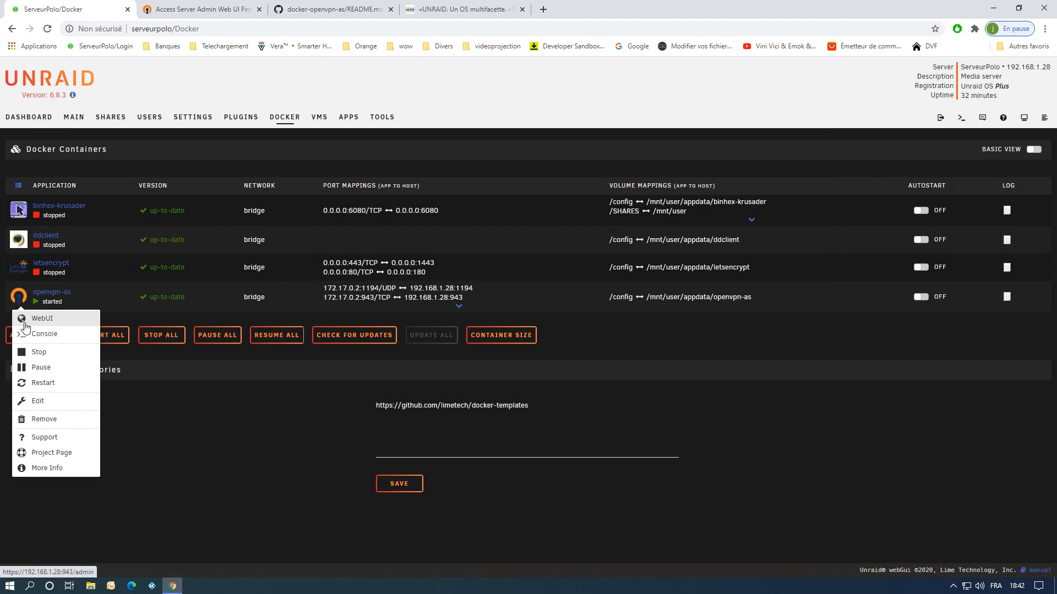
# Step: Restart the openvpn-as container and check its log for the restart
pyautogui.click(36, 383)
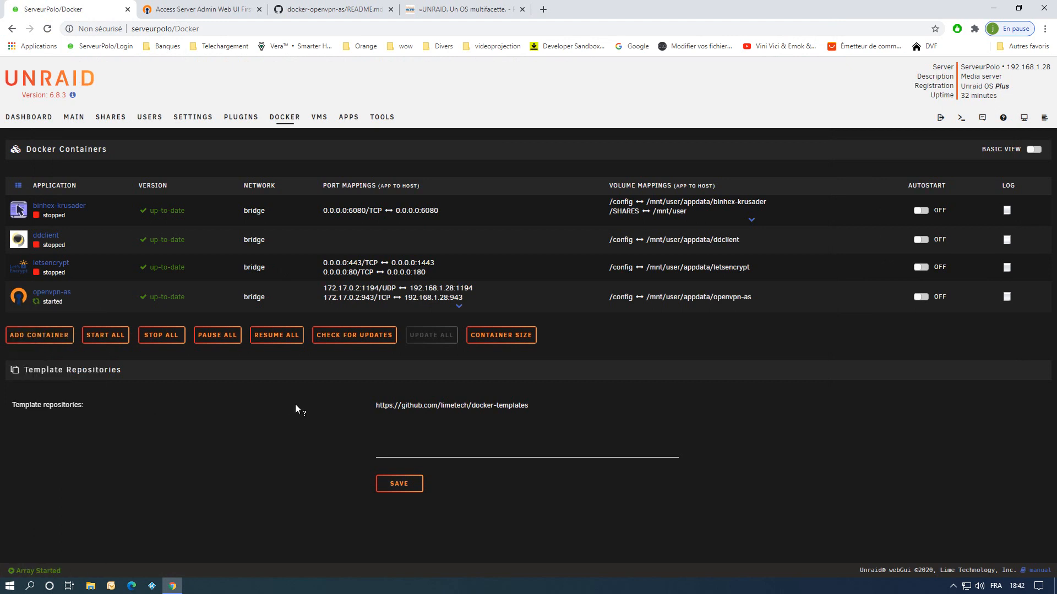
pyautogui.click(1007, 297)
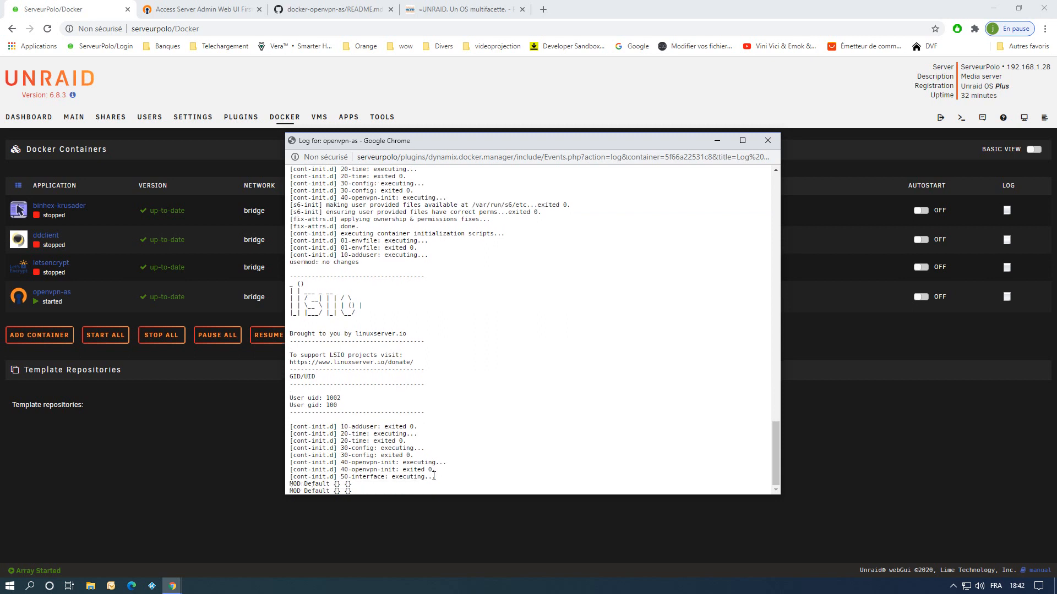
pyautogui.click(19, 298)
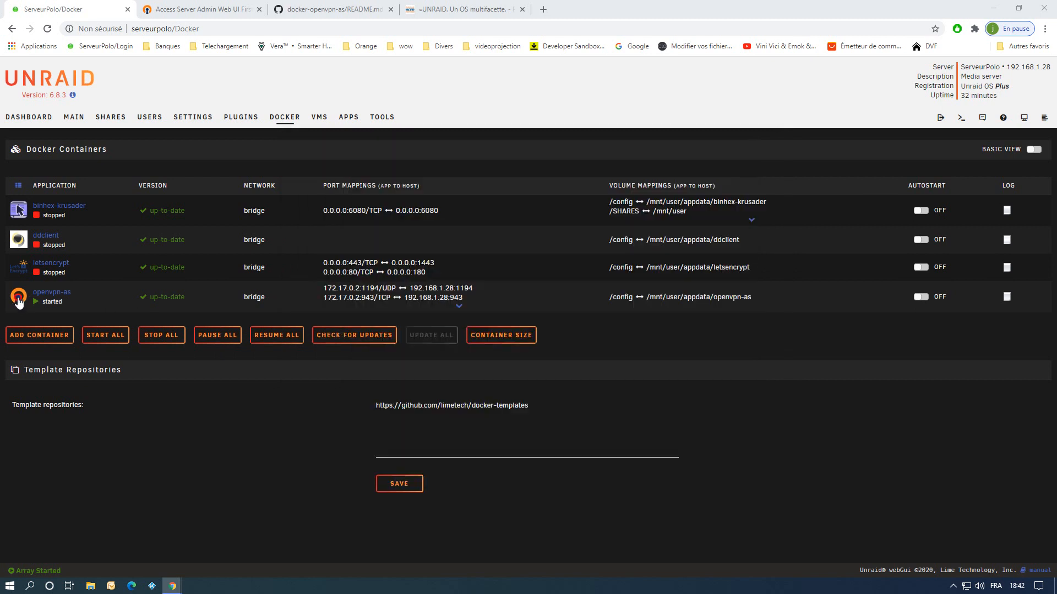
# Step: Try signing in to the WebUI as admin with the default password, see it rejected, close the tab
pyautogui.click(38, 321)
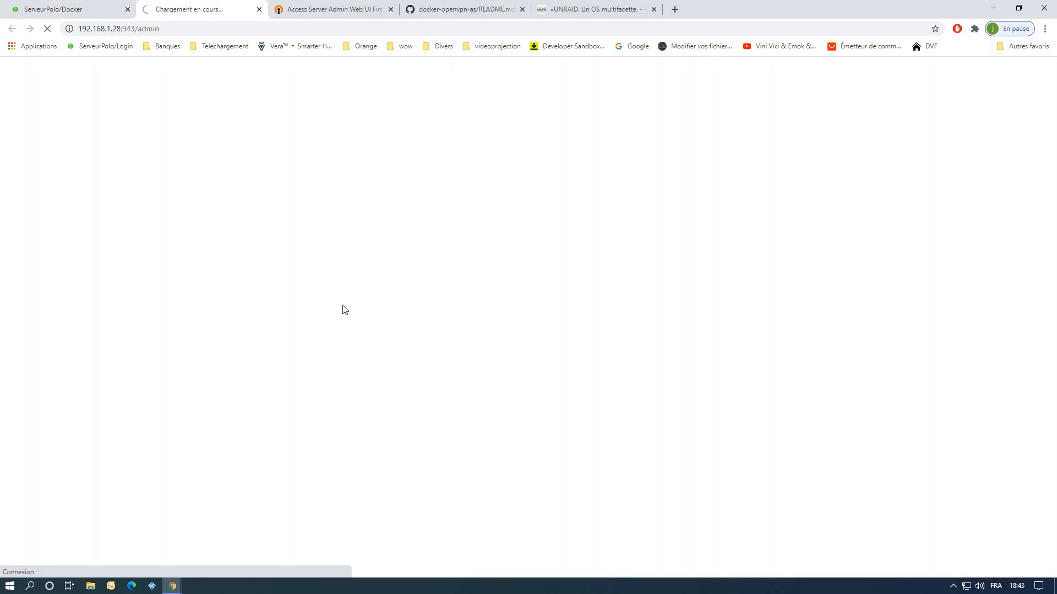
pyautogui.write('admin')
pyautogui.press('Tab')
pyautogui.write('password')
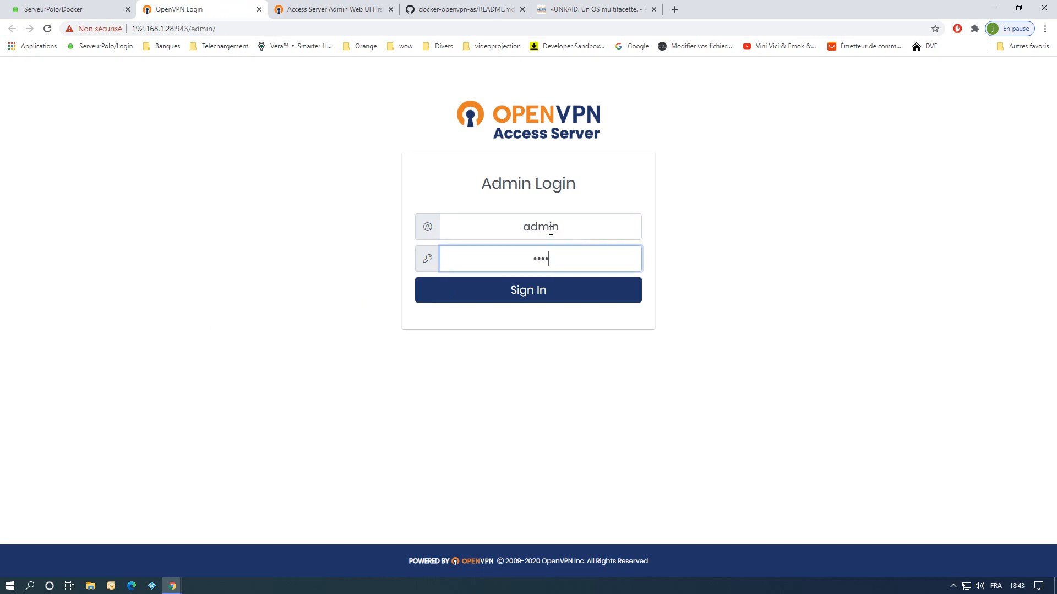
pyautogui.press('Return')
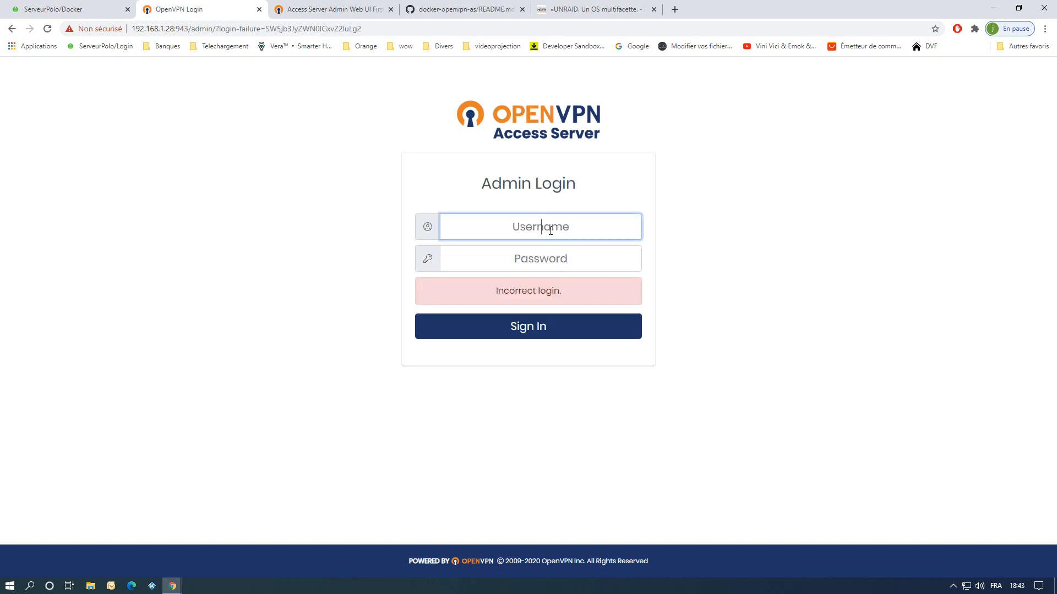
pyautogui.click(258, 10)
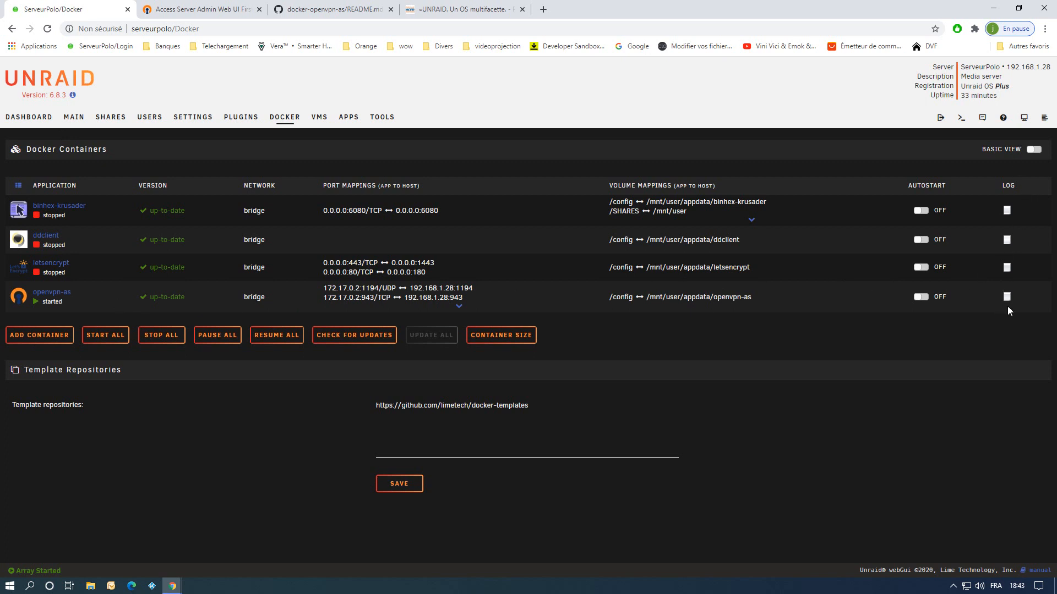
pyautogui.click(1034, 149)
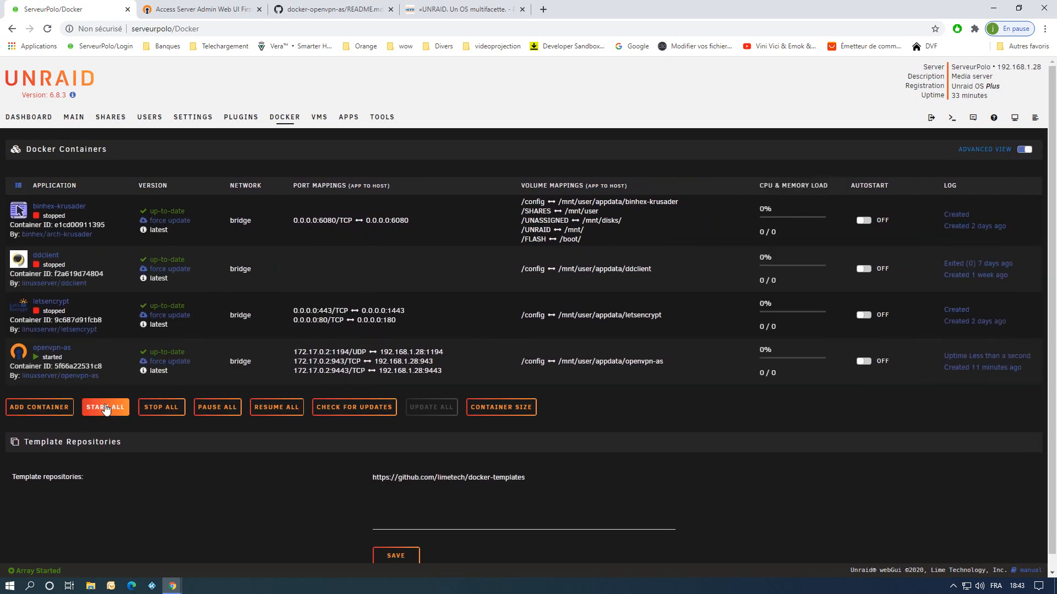
# Step: Force-update openvpn-as and confirm in its log that it reinstalled with existing data restored
pyautogui.click(165, 361)
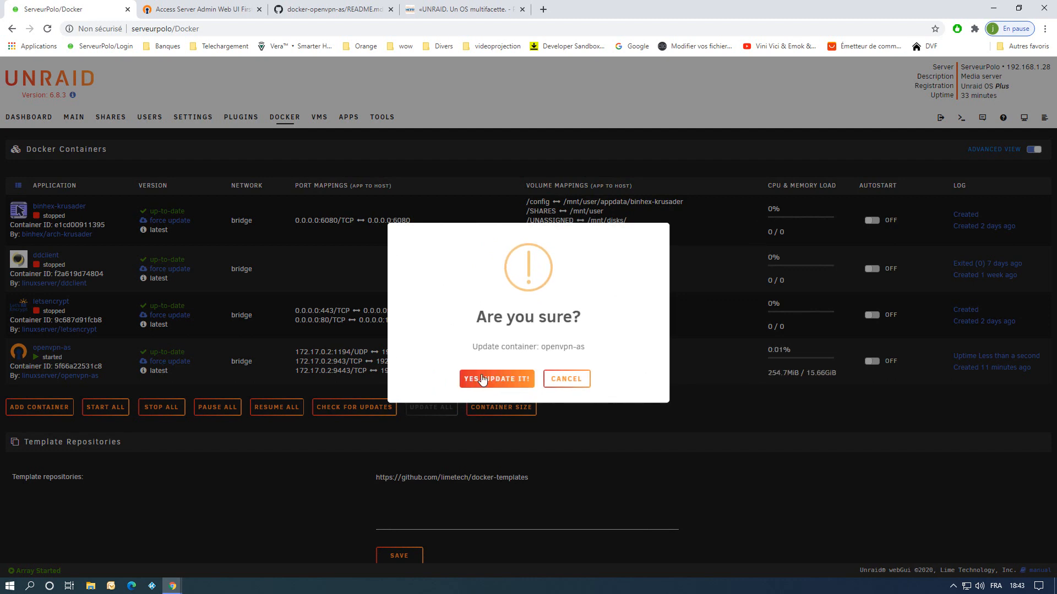
pyautogui.click(483, 380)
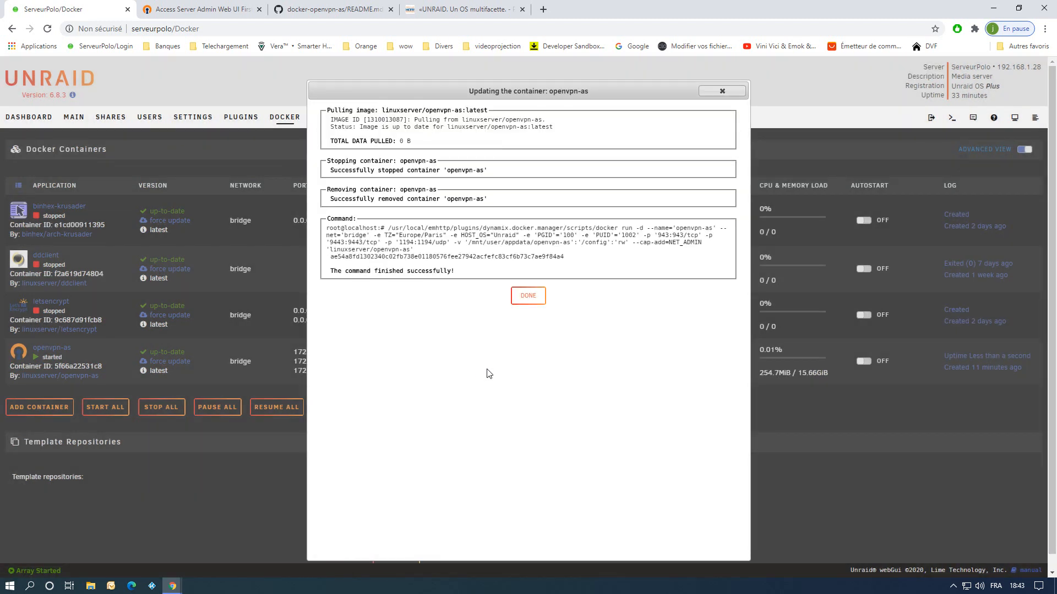
pyautogui.click(527, 296)
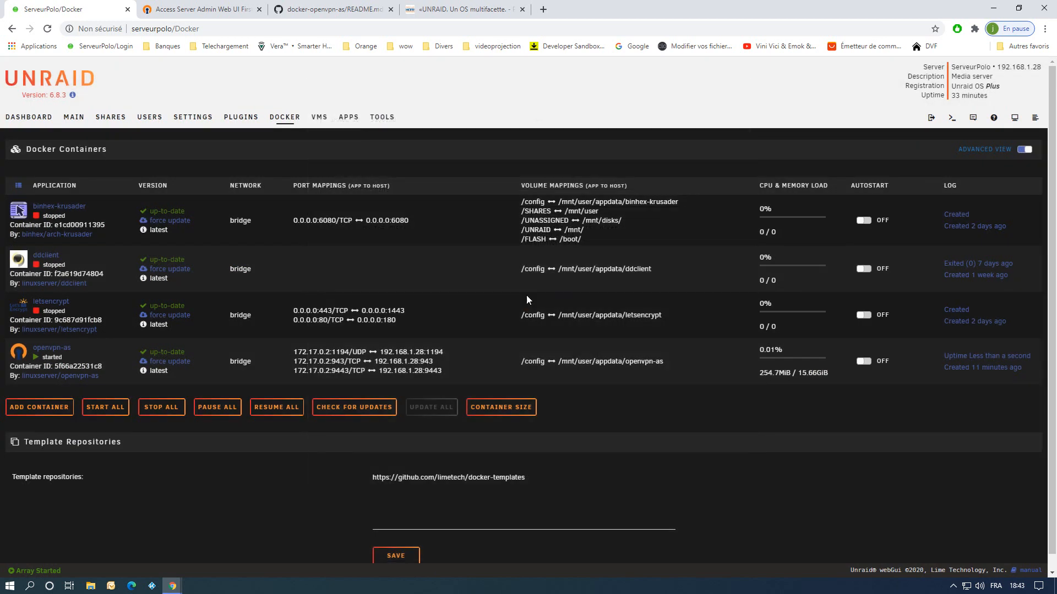
pyautogui.click(975, 367)
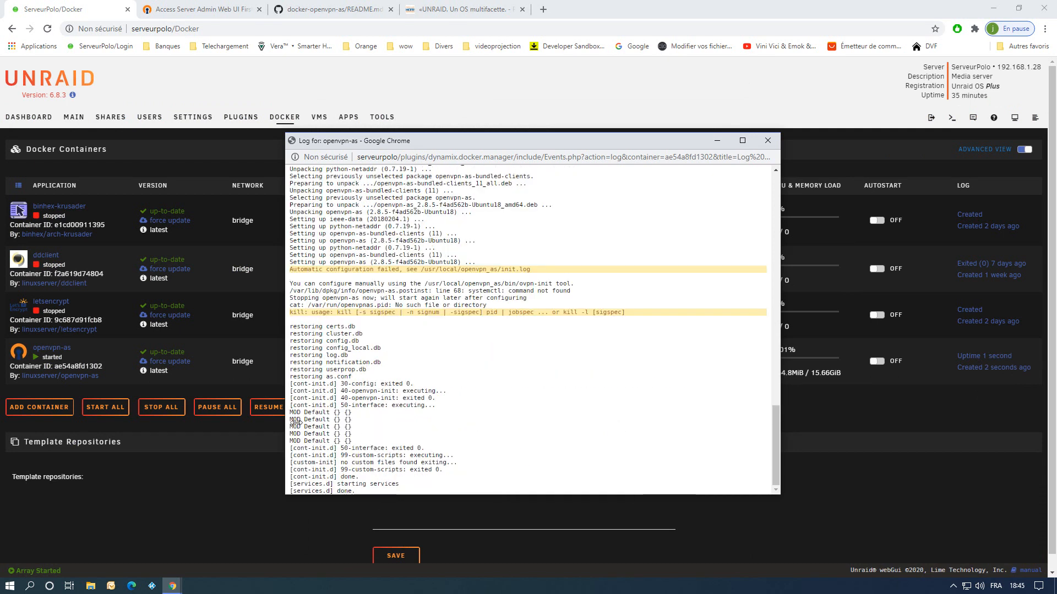
pyautogui.click(768, 140)
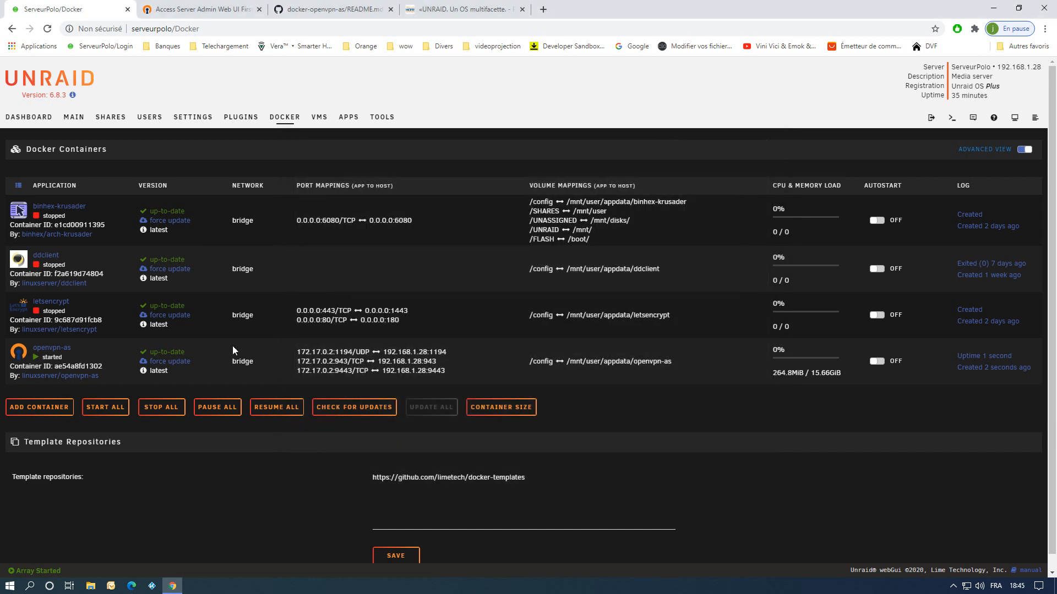
pyautogui.click(19, 353)
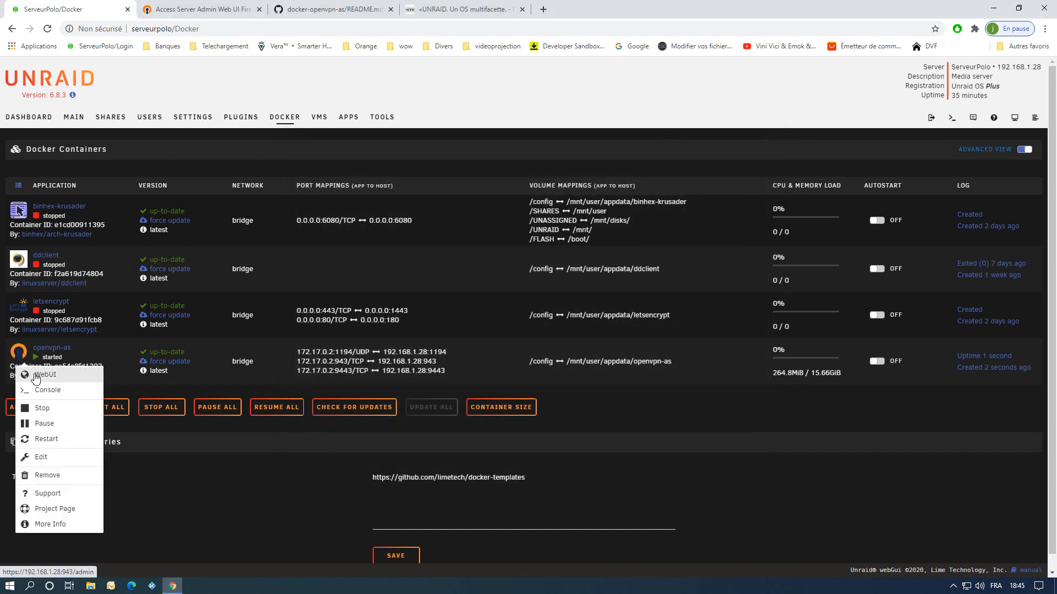
# Step: Launch the openvpn-as WebUI and proceed past Chrome's certificate warning
pyautogui.click(80, 377)
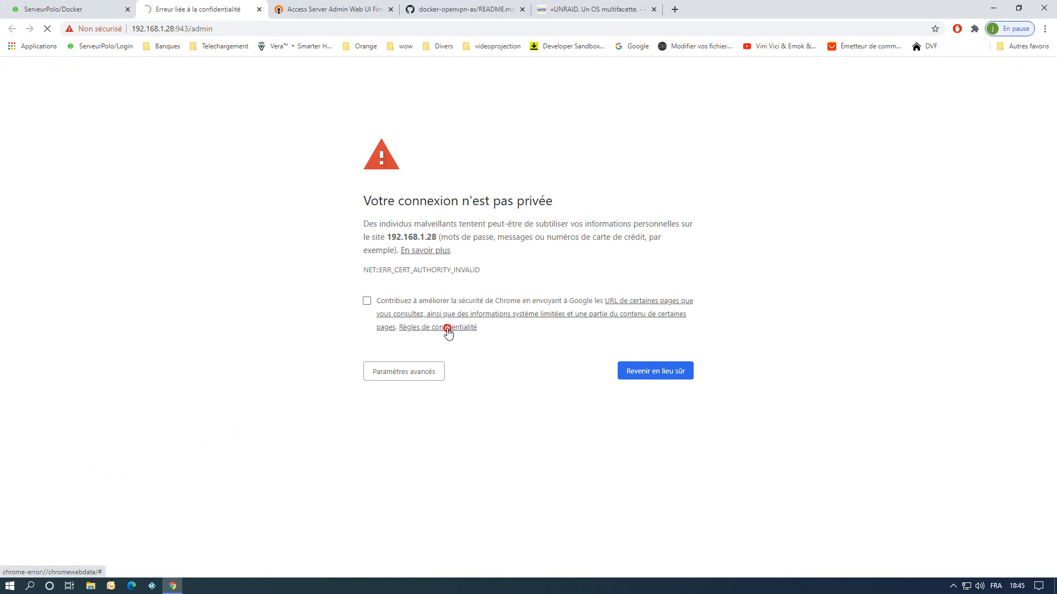
pyautogui.click(447, 329)
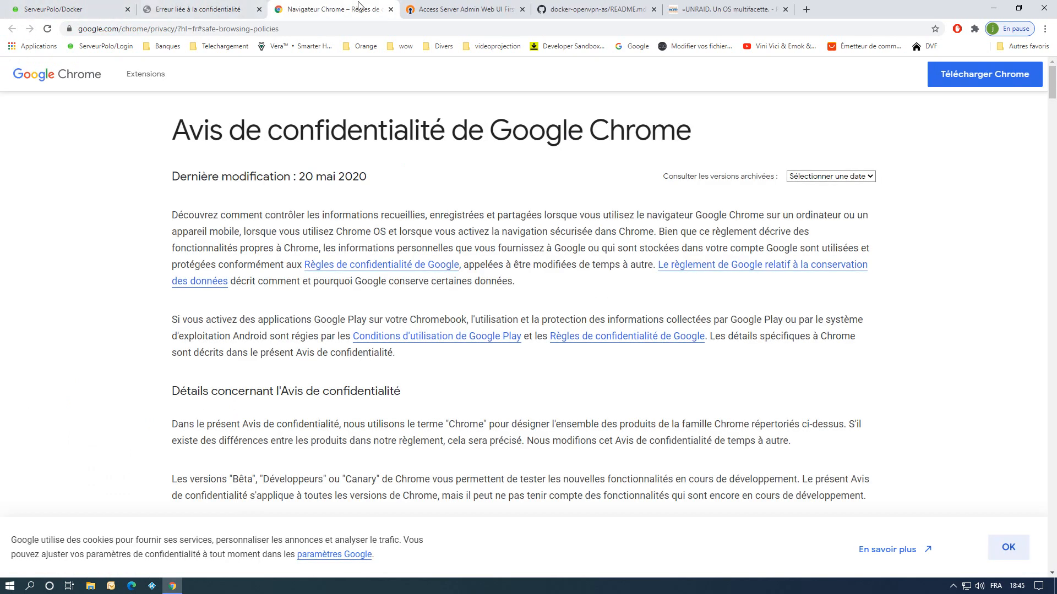
pyautogui.click(240, 14)
pyautogui.click(56, 9)
pyautogui.click(182, 9)
pyautogui.click(403, 375)
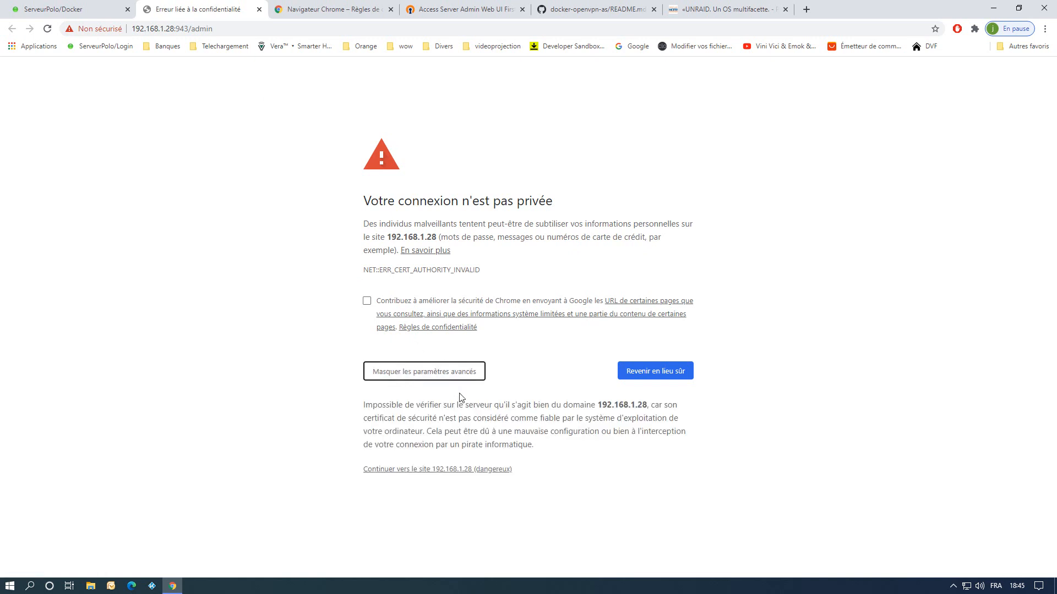
pyautogui.click(470, 472)
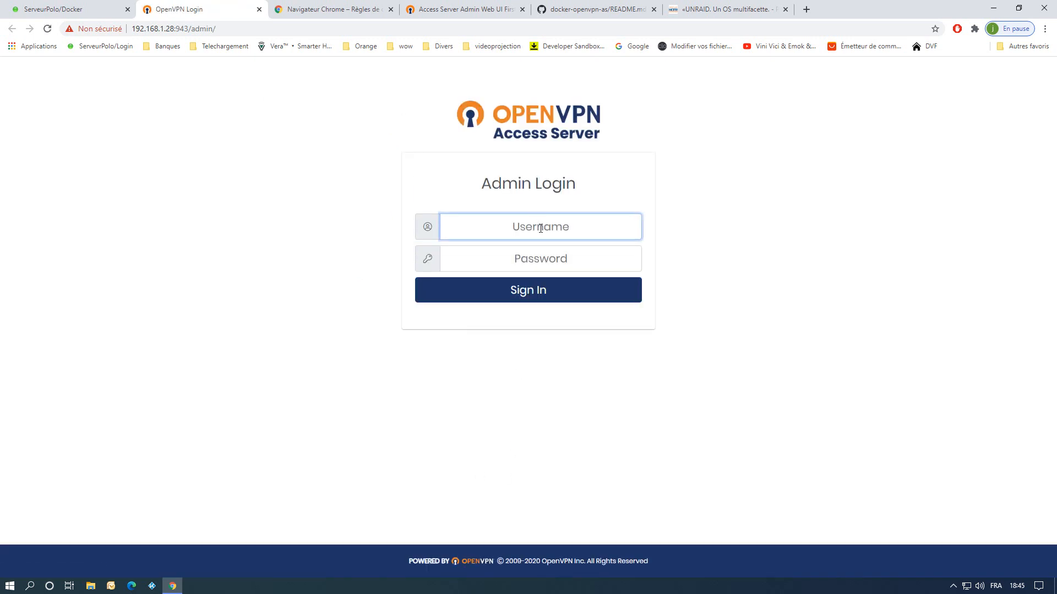
# Step: Try signing in with the default admin account and its password, which is rejected
pyautogui.write('admin')
pyautogui.press('Tab')
pyautogui.write('********')
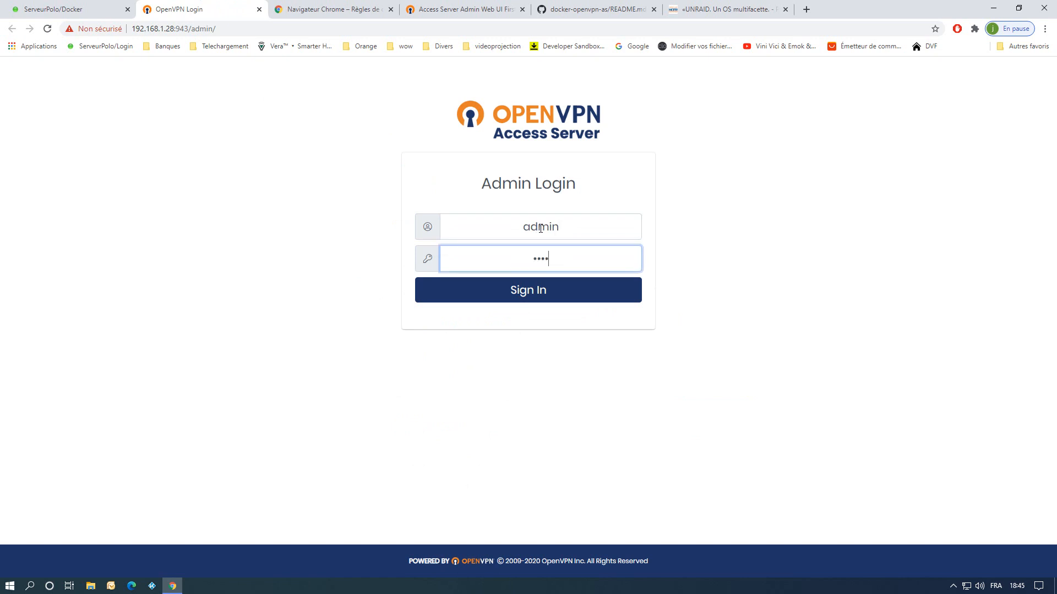
pyautogui.press('Return')
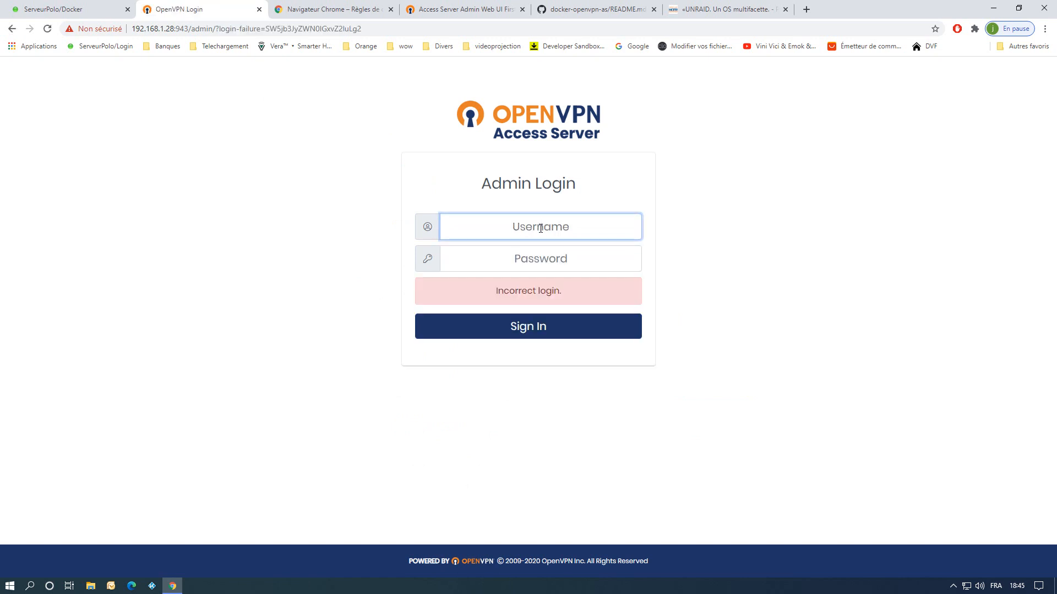
# Step: Sign in as the new admin user with its password and the authenticator 2FA code
pyautogui.write('toto')
pyautogui.click(549, 257)
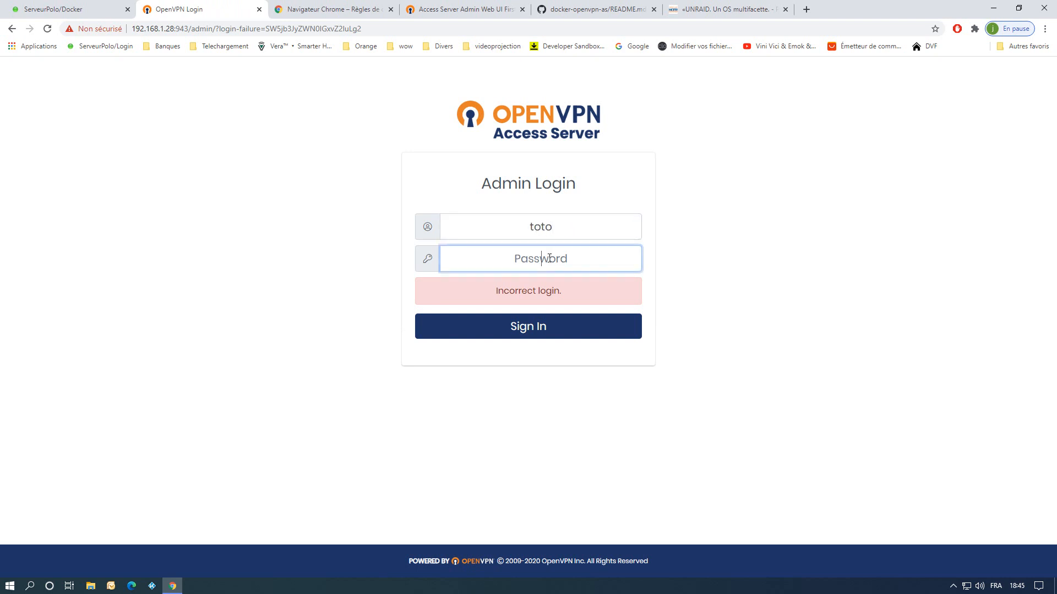
pyautogui.click(548, 327)
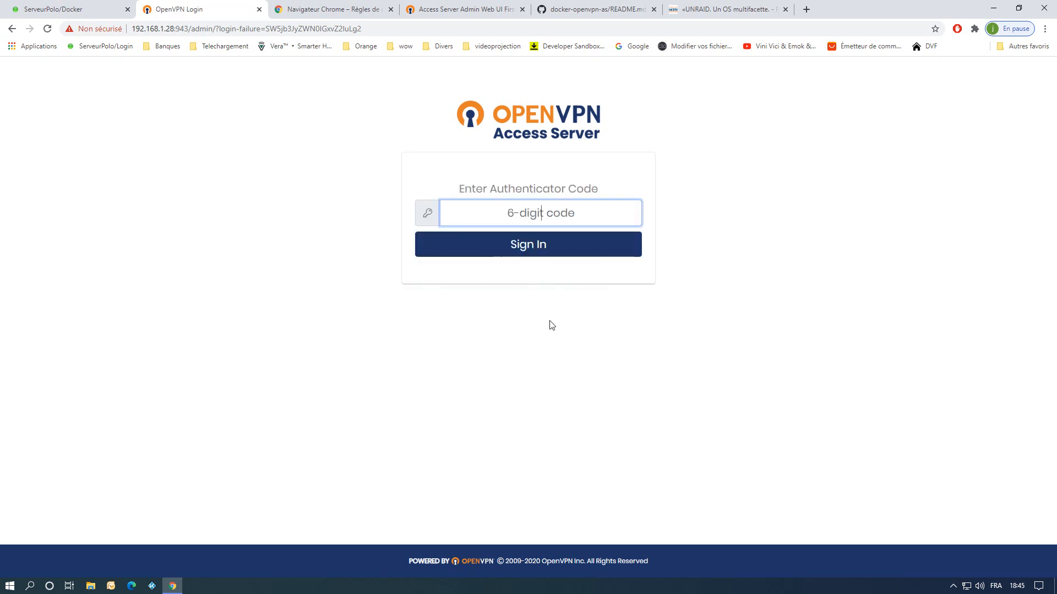
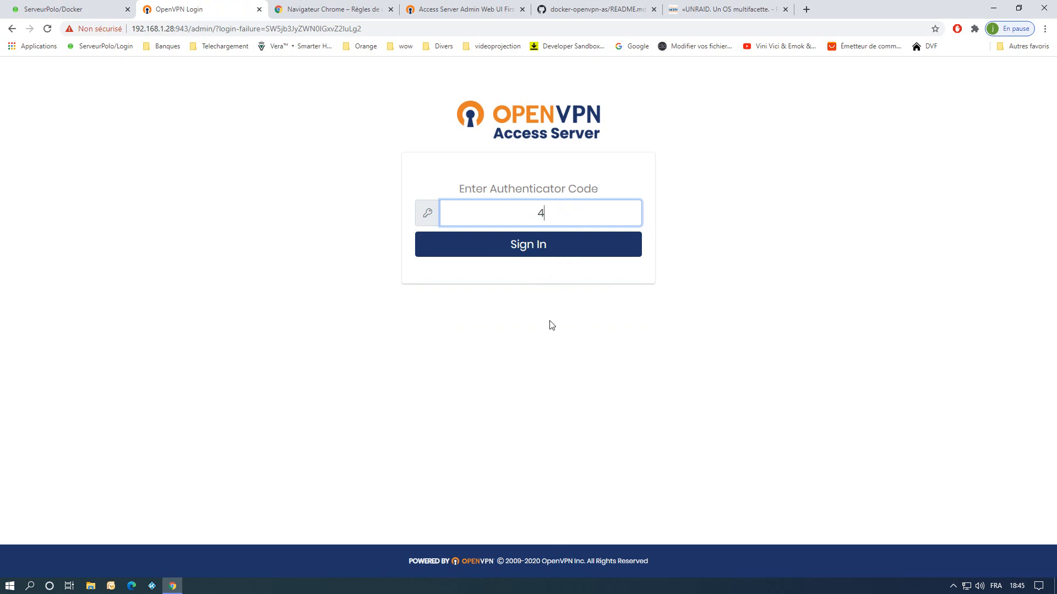
pyautogui.click(513, 243)
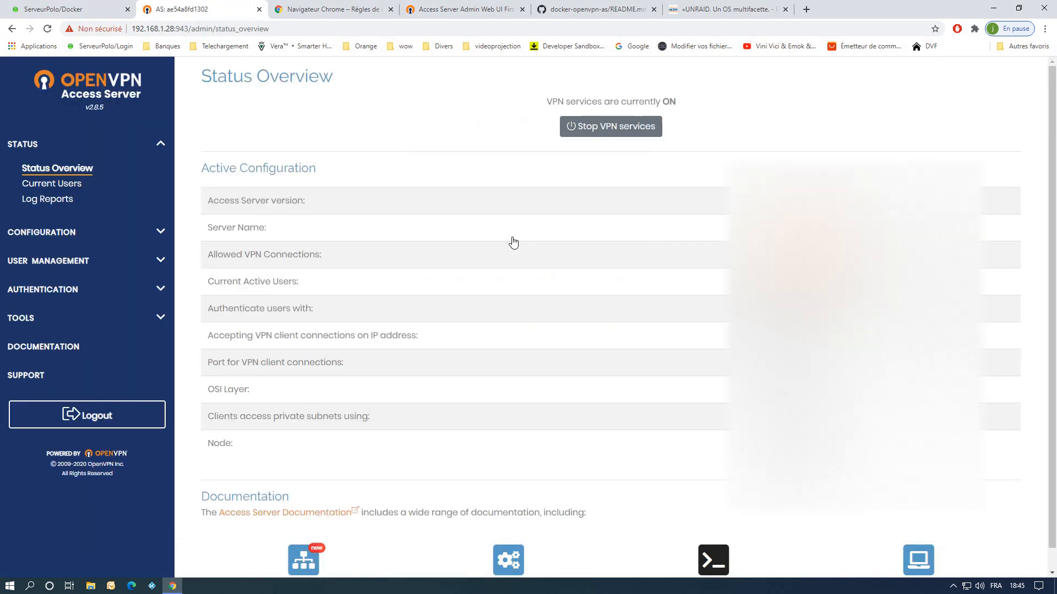
# Step: View the User Permissions list, log out, and close the OpenVPN and privacy-policy tabs
pyautogui.click(44, 260)
pyautogui.click(47, 231)
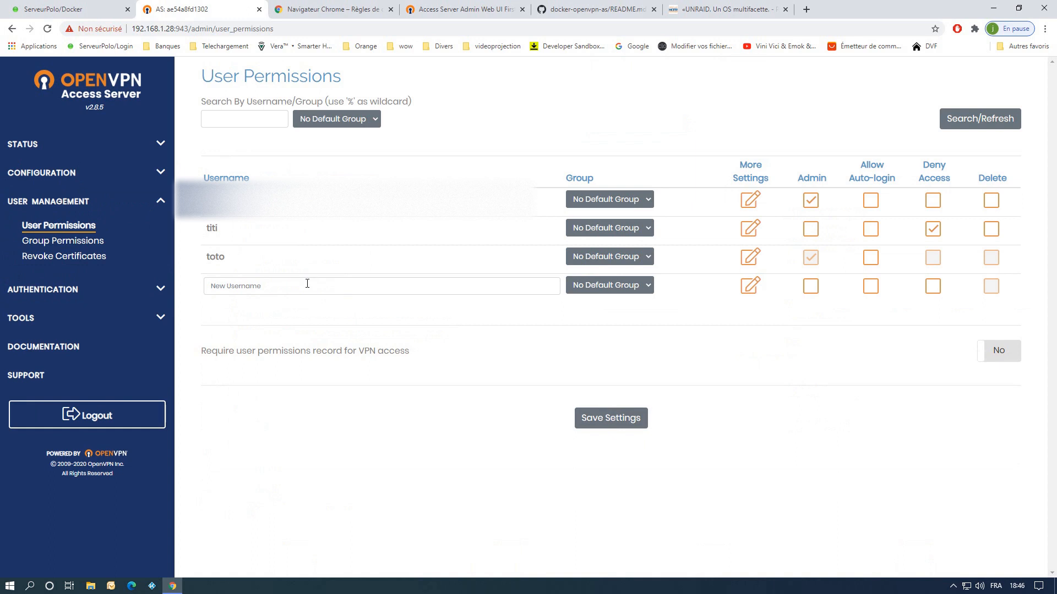
pyautogui.click(88, 419)
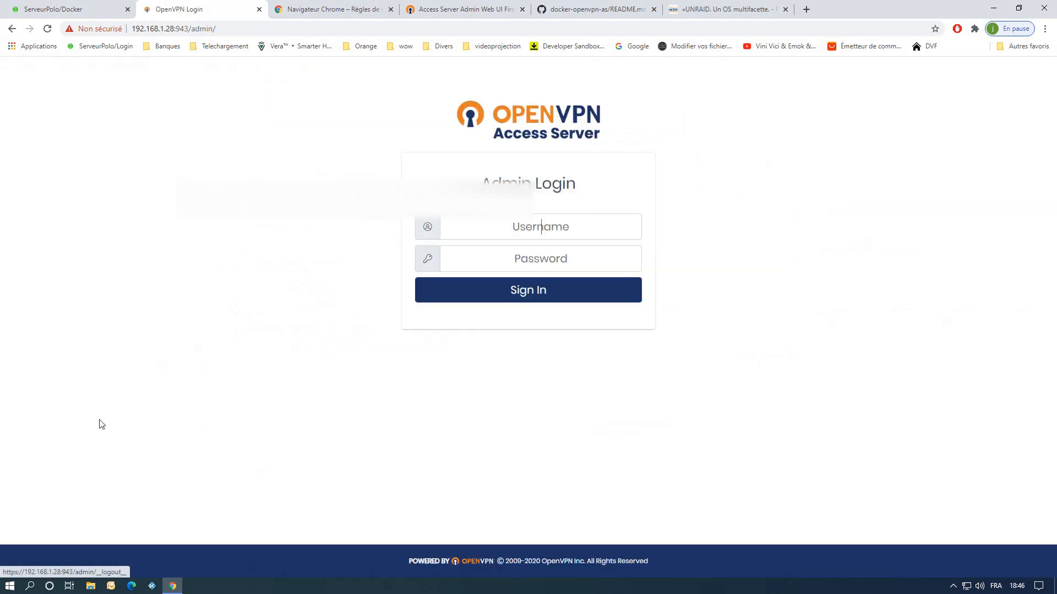
pyautogui.click(259, 10)
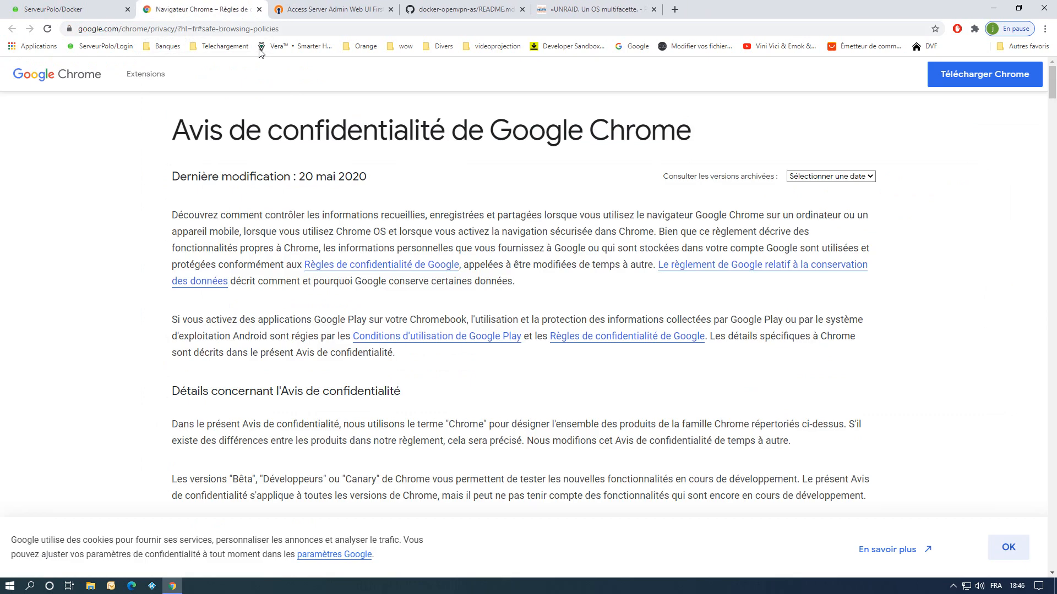
pyautogui.click(259, 9)
pyautogui.click(46, 13)
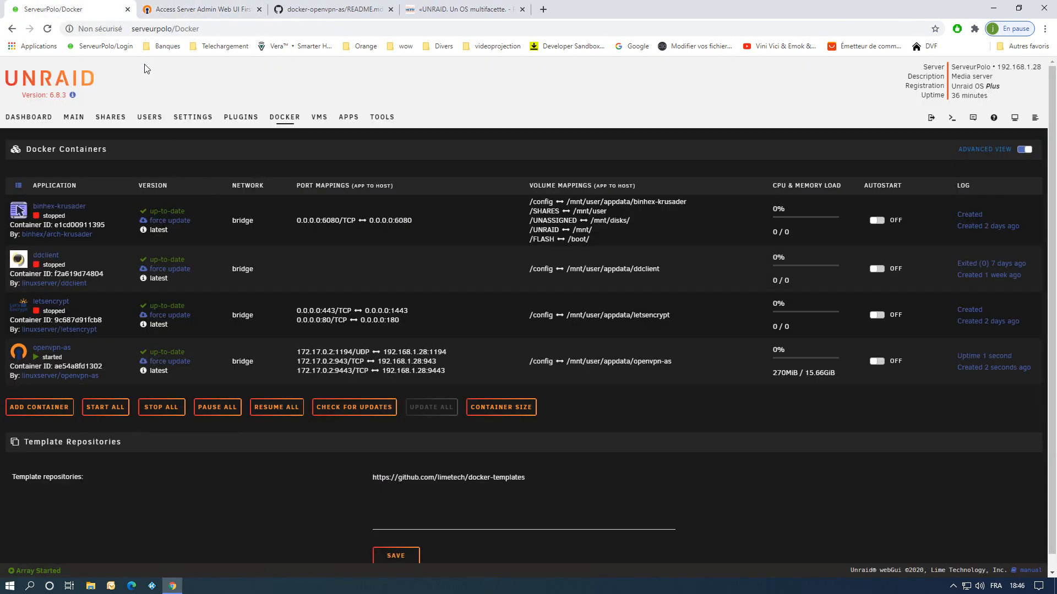
# Step: Browse SERVEURPOLO's rootshare > appdata > openvpn-as > etc folder showing as.conf, then return to Unraid
pyautogui.click(91, 586)
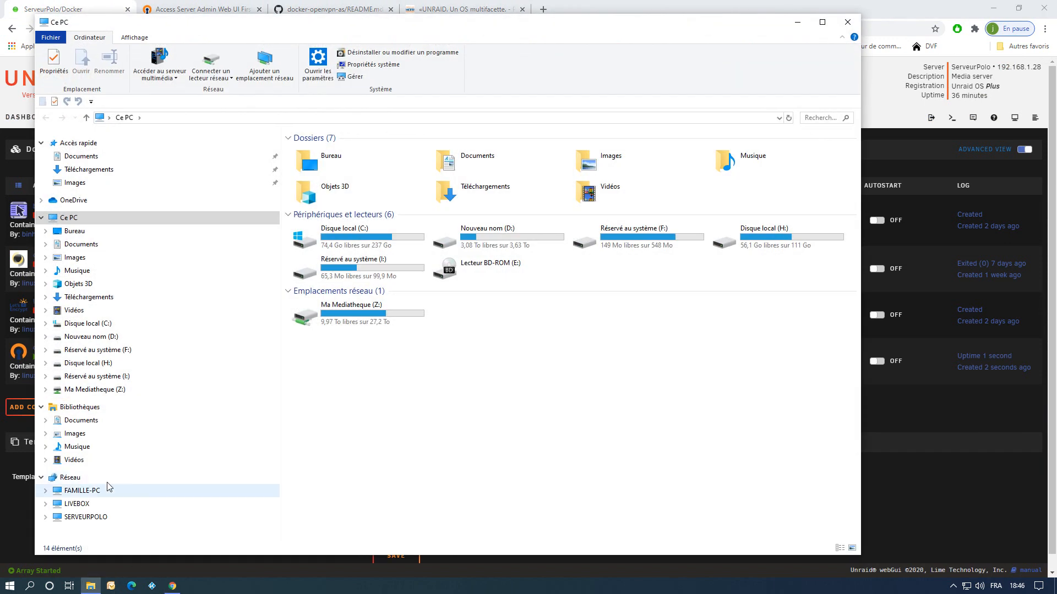
pyautogui.click(93, 517)
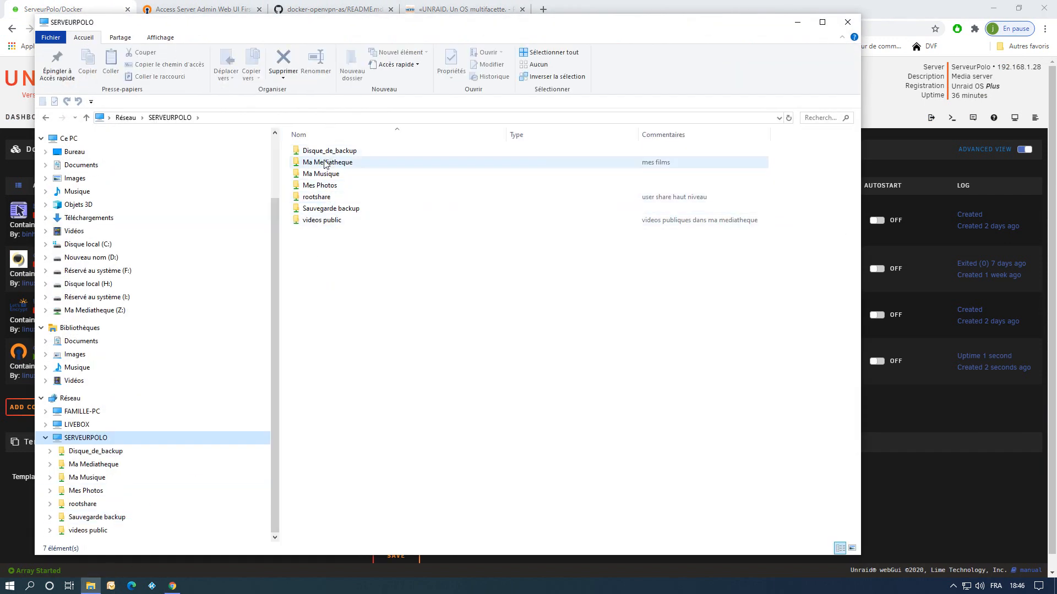
pyautogui.doubleClick(328, 199)
pyautogui.doubleClick(324, 154)
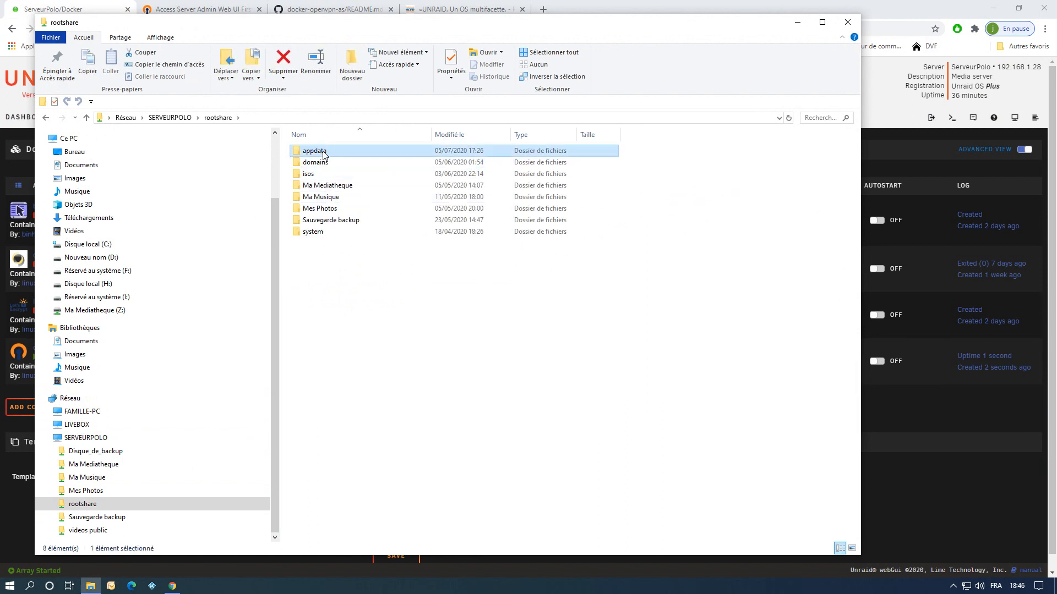
pyautogui.doubleClick(315, 187)
pyautogui.doubleClick(325, 164)
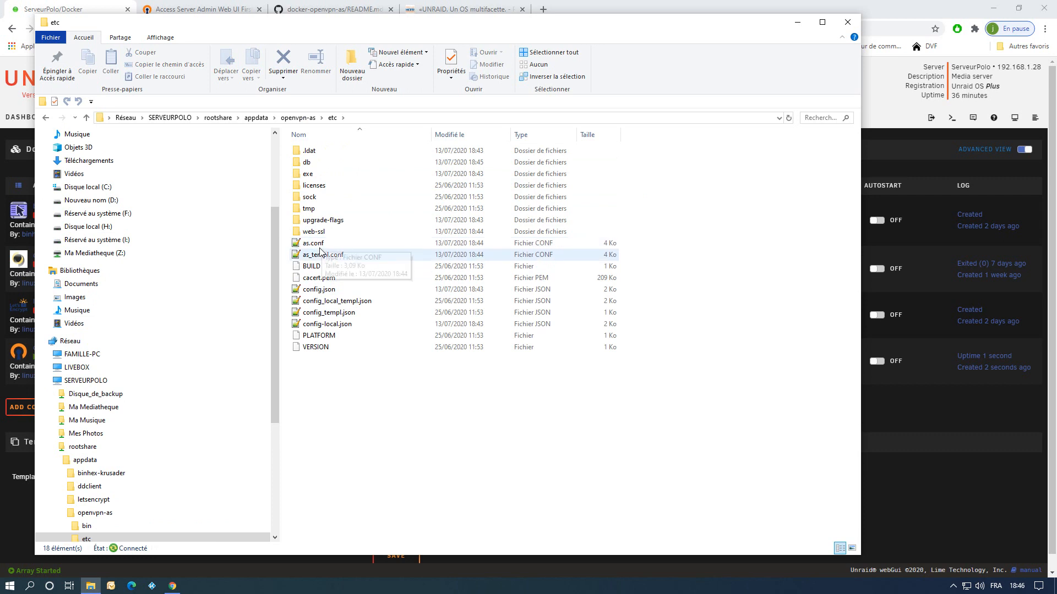
pyautogui.click(12, 523)
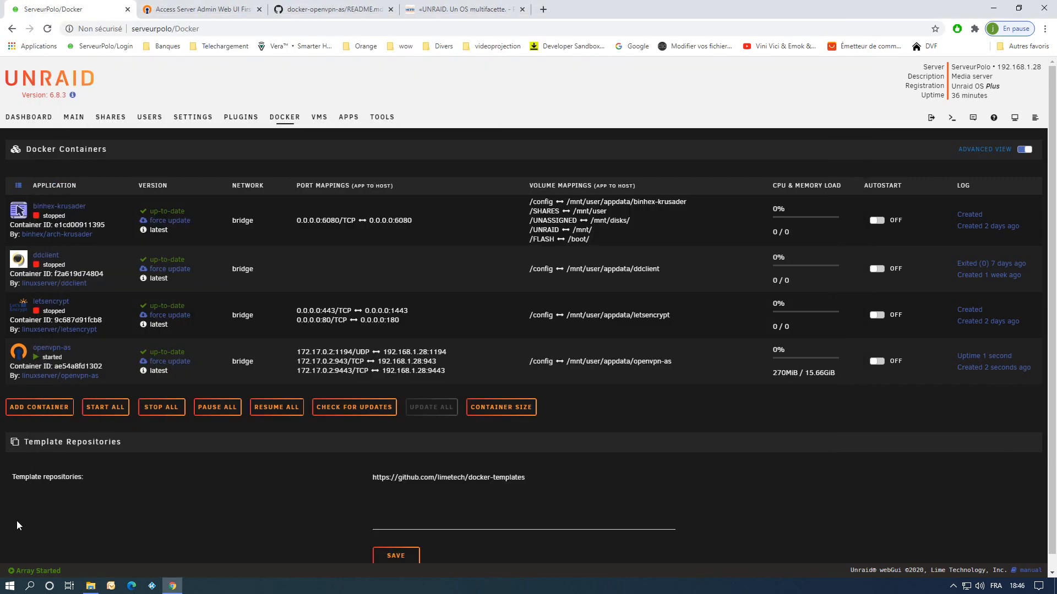
pyautogui.click(20, 356)
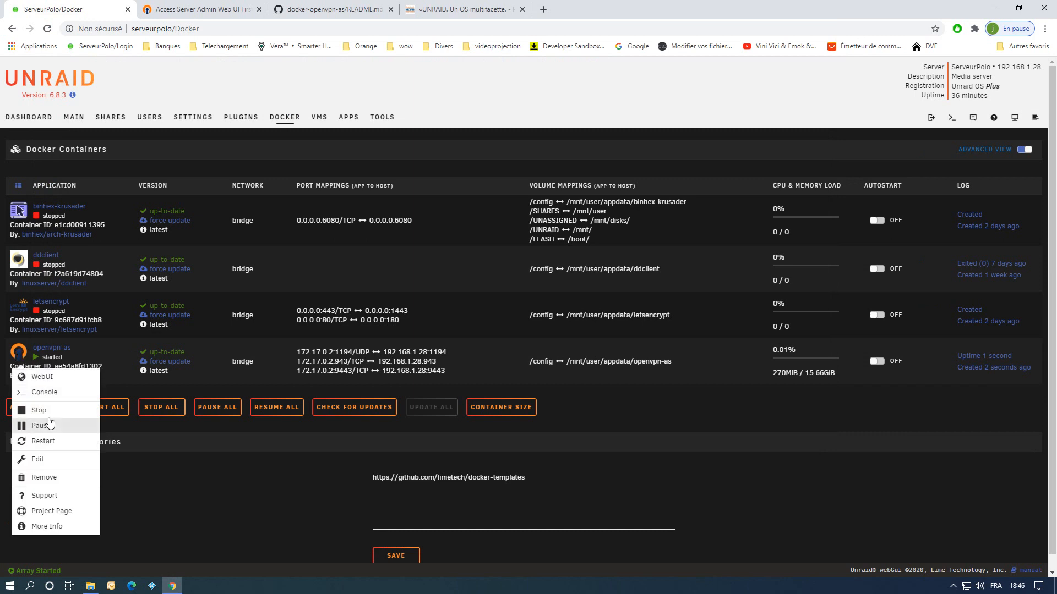
pyautogui.click(55, 464)
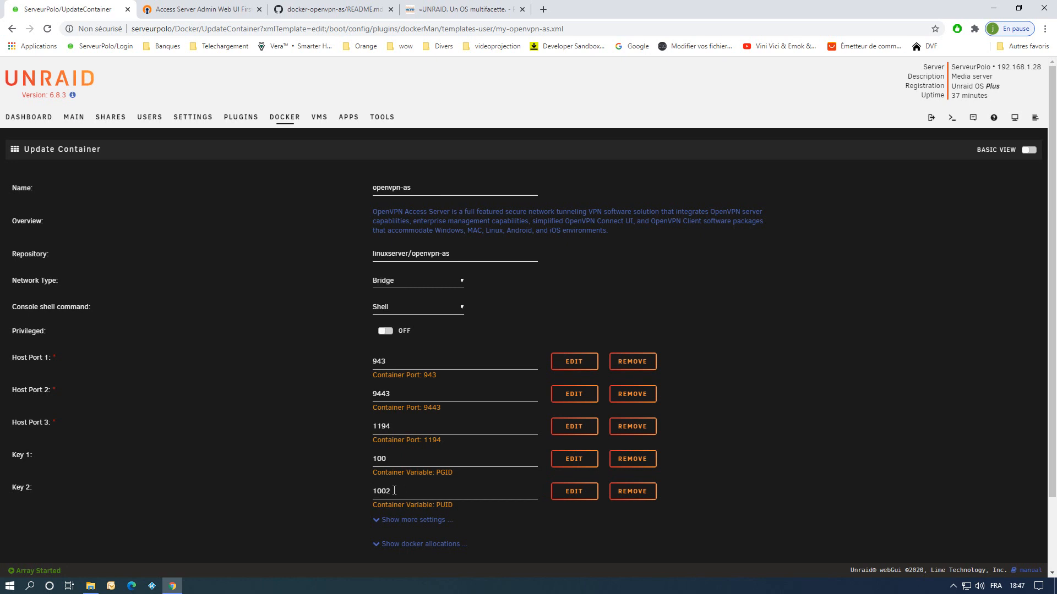
pyautogui.scroll(-2, 320, 495)
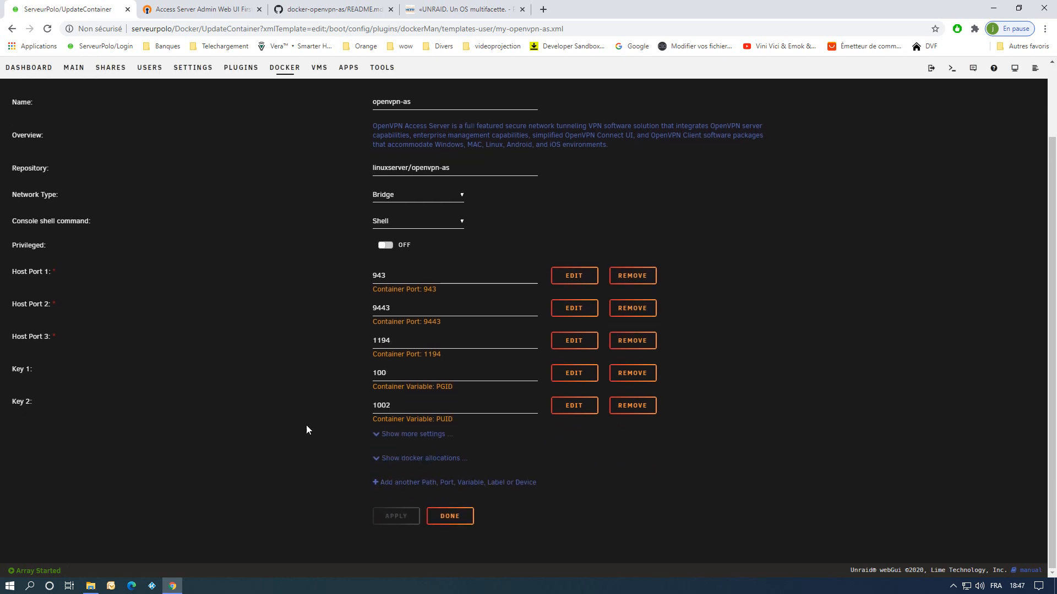
pyautogui.click(456, 518)
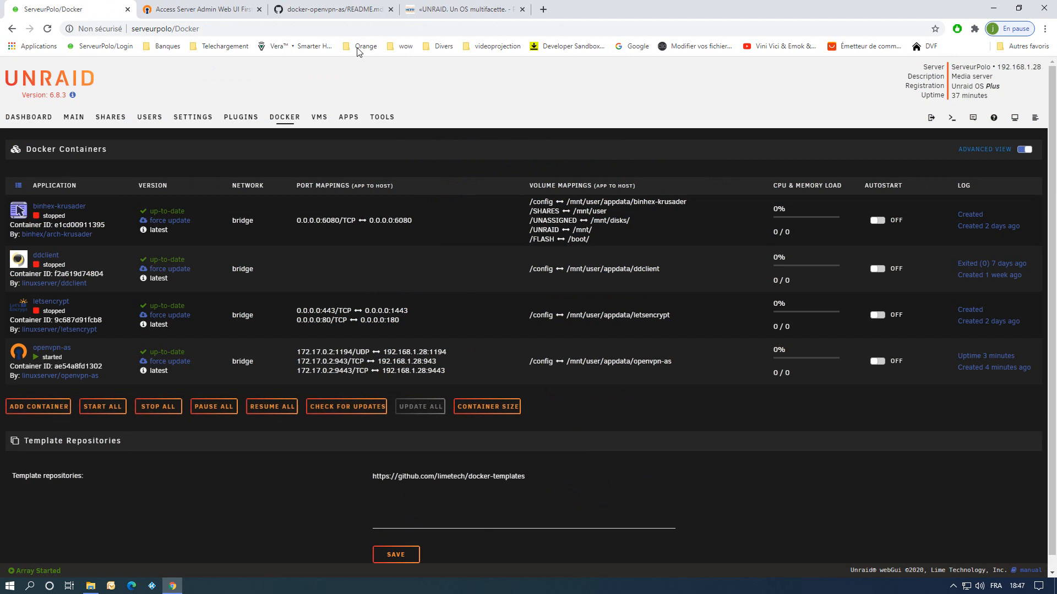
# Step: Review the docker-openvpn-as README's Application Setup, close it, and return to Unraid's Docker page
pyautogui.click(325, 10)
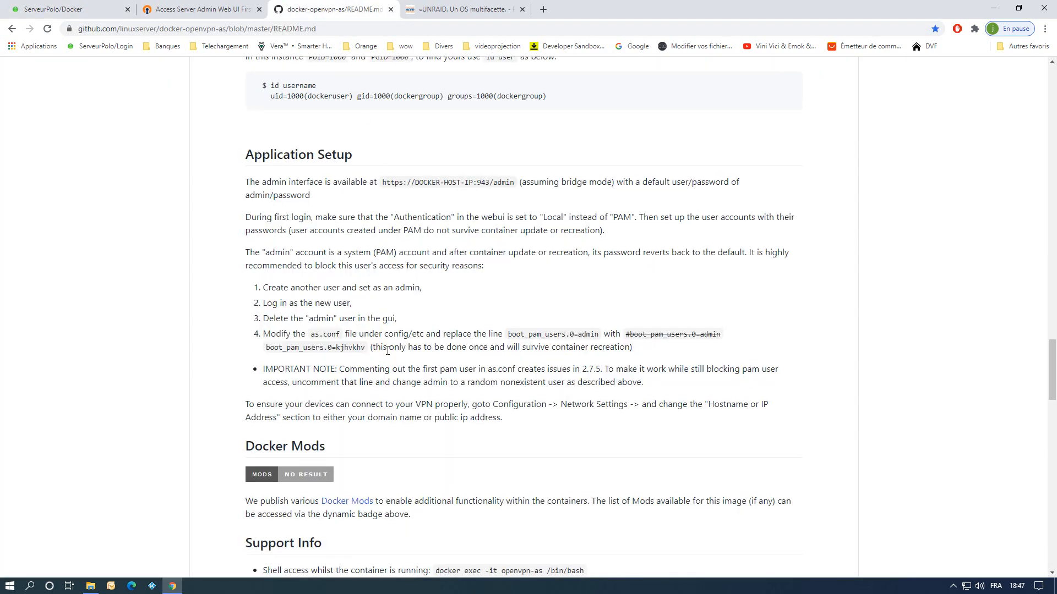
pyautogui.scroll(3, 386, 208)
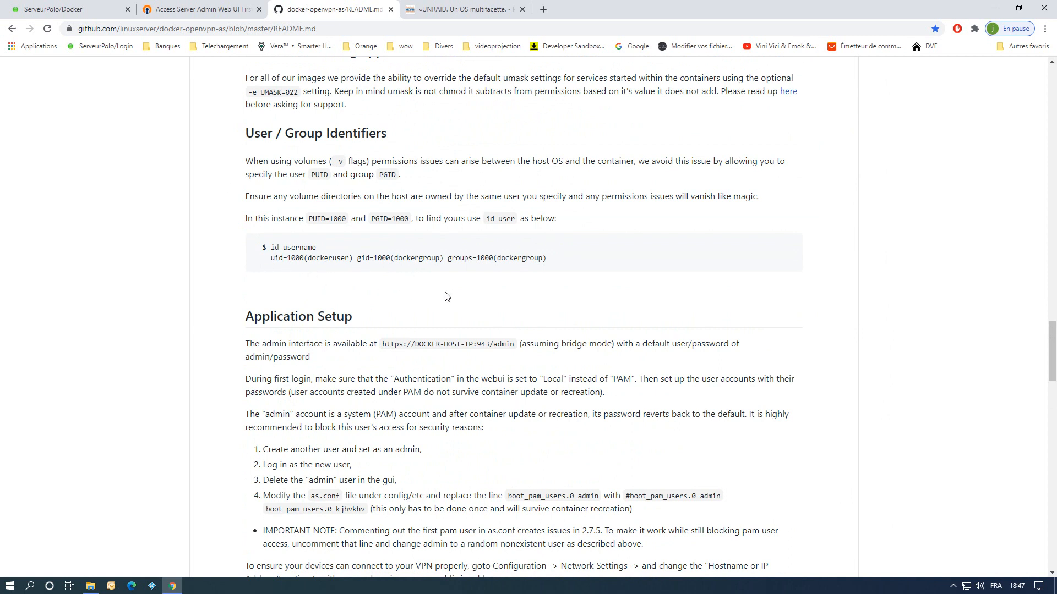
pyautogui.click(390, 8)
pyautogui.click(78, 14)
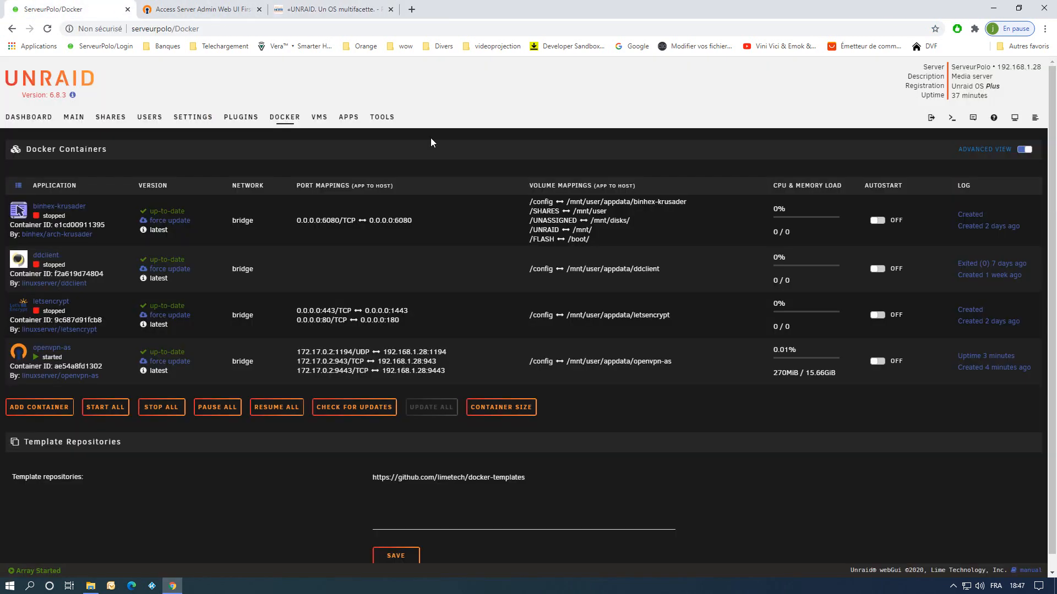